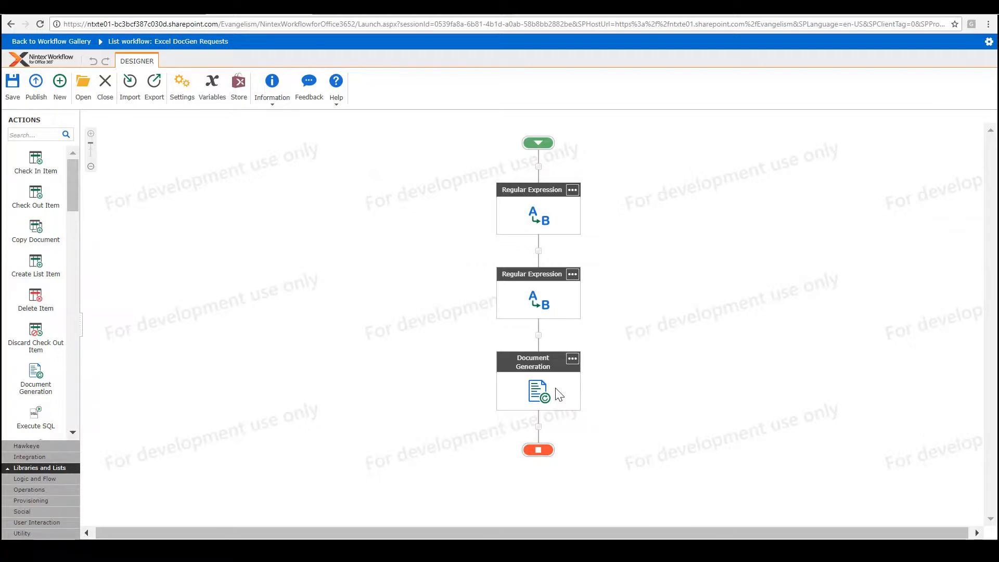
Review the workflow's collection variables and close the list without changing anything.
click(206, 98)
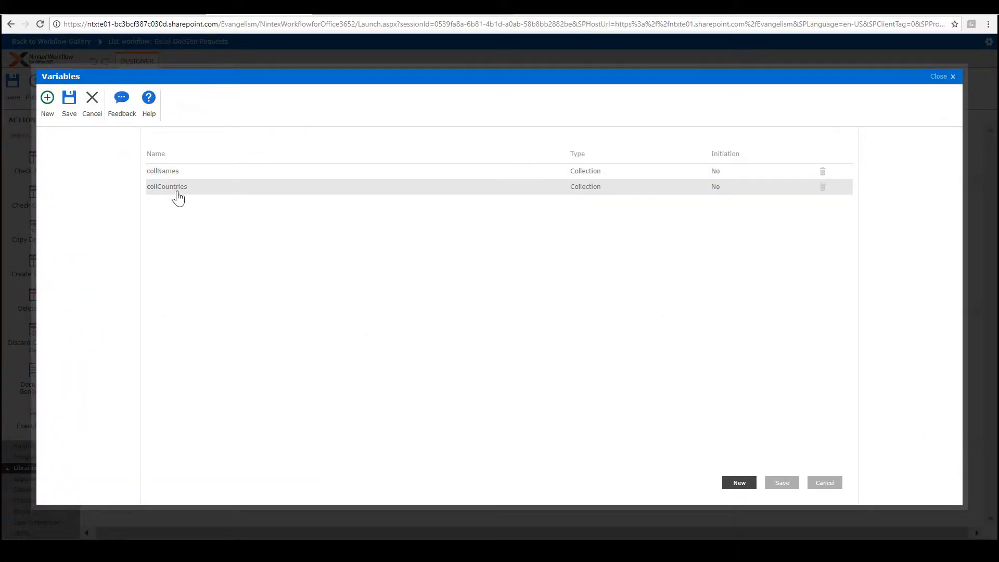
click(835, 483)
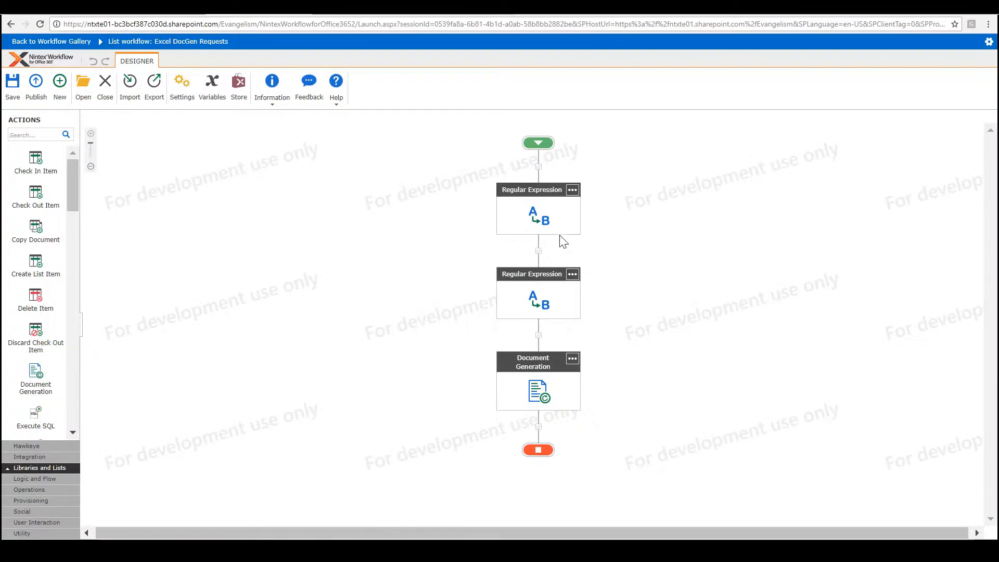
click(538, 251)
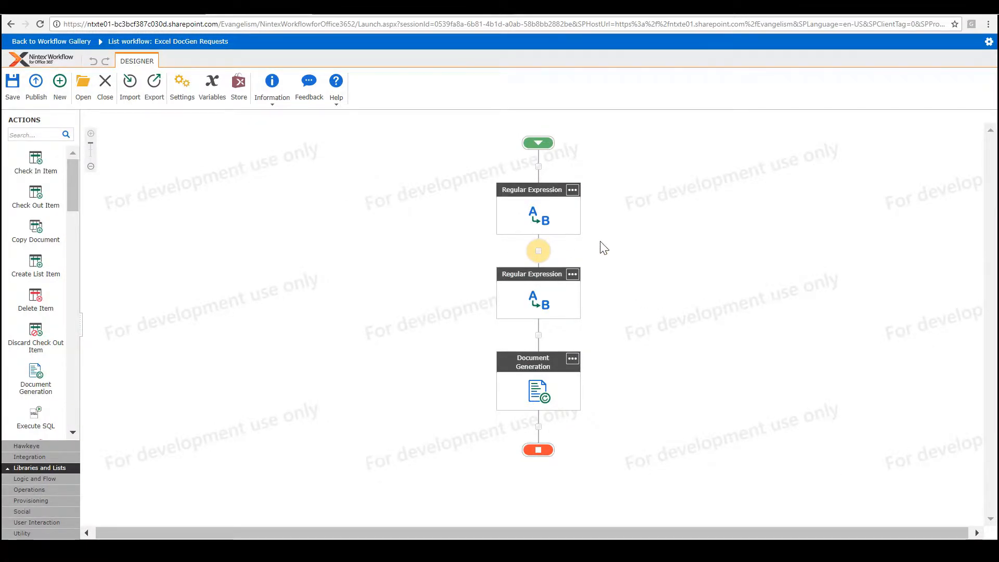
Examine the UserDataTable name, repeat format and collection columns in the Document Generation action's table data, and leave without saving.
double_click(541, 398)
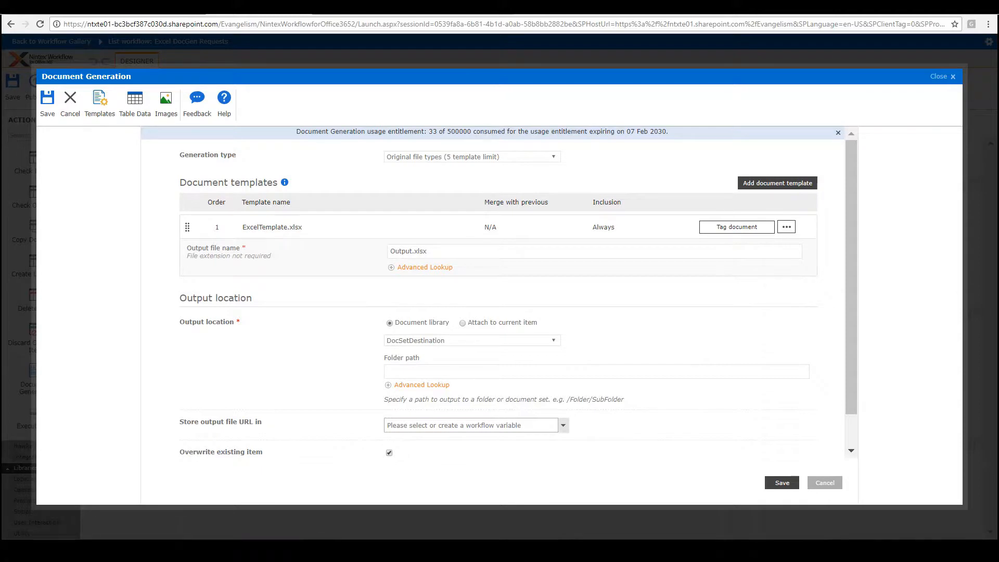
click(137, 116)
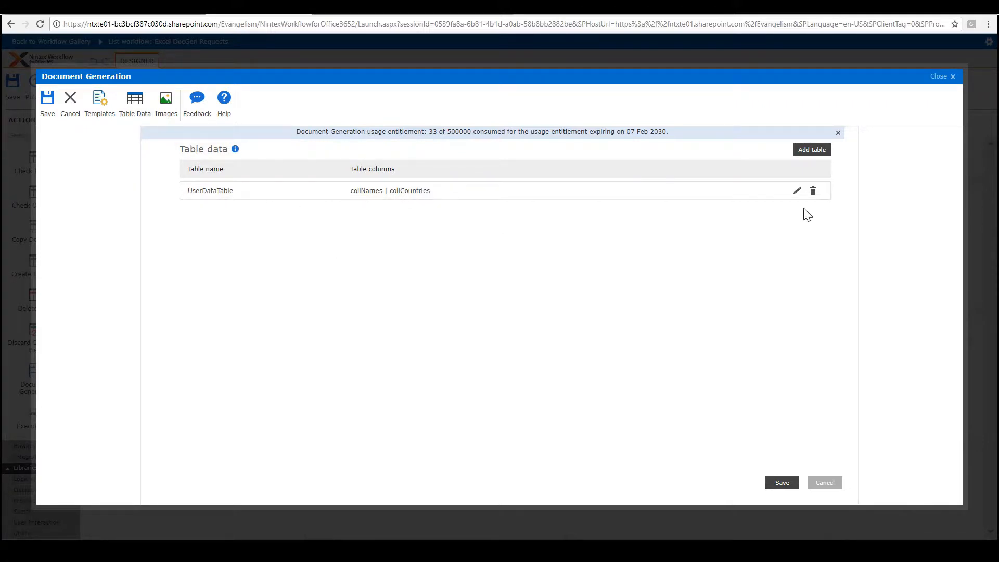
click(797, 191)
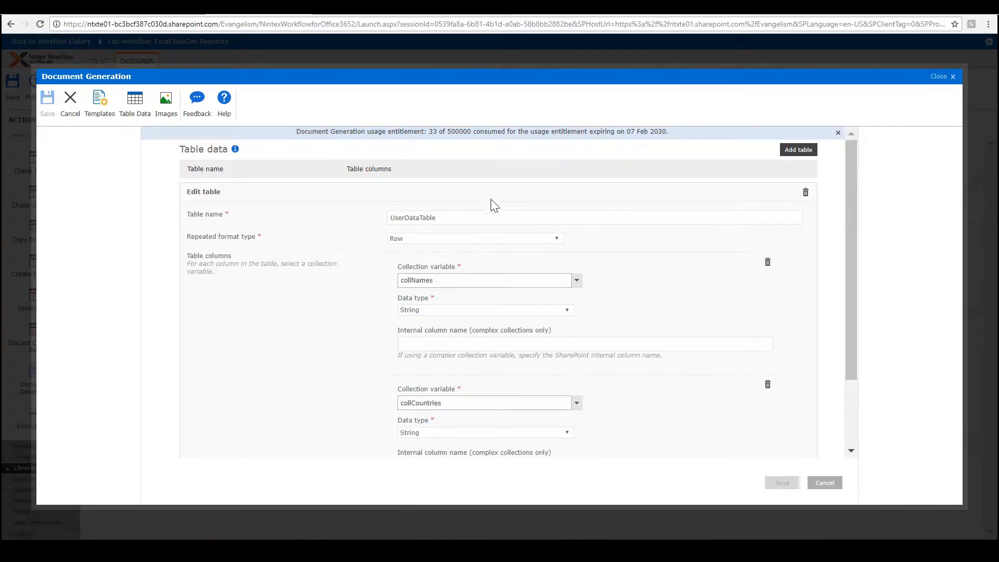
click(492, 218)
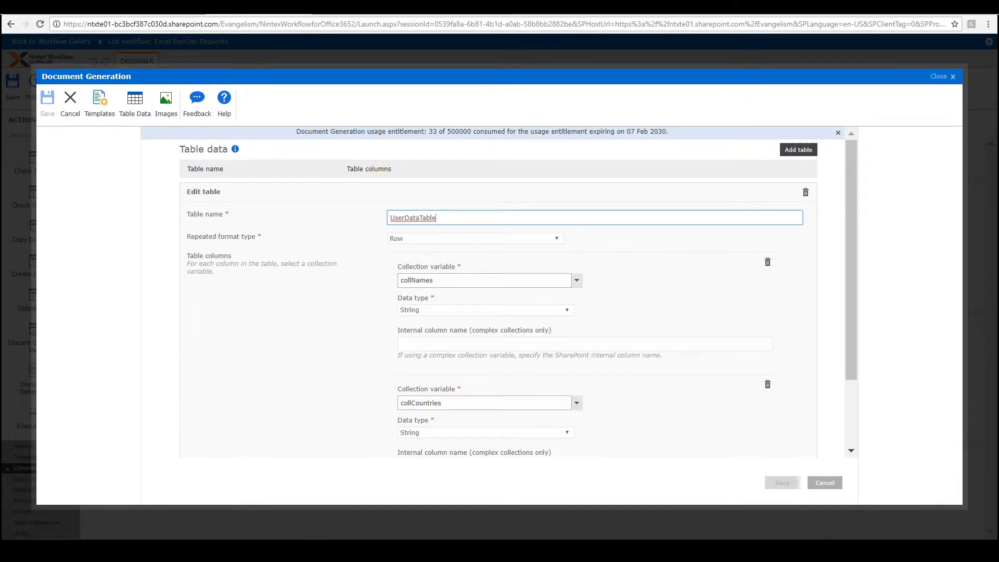
drag(438, 217, 401, 217)
scroll(430, 394, down, 1)
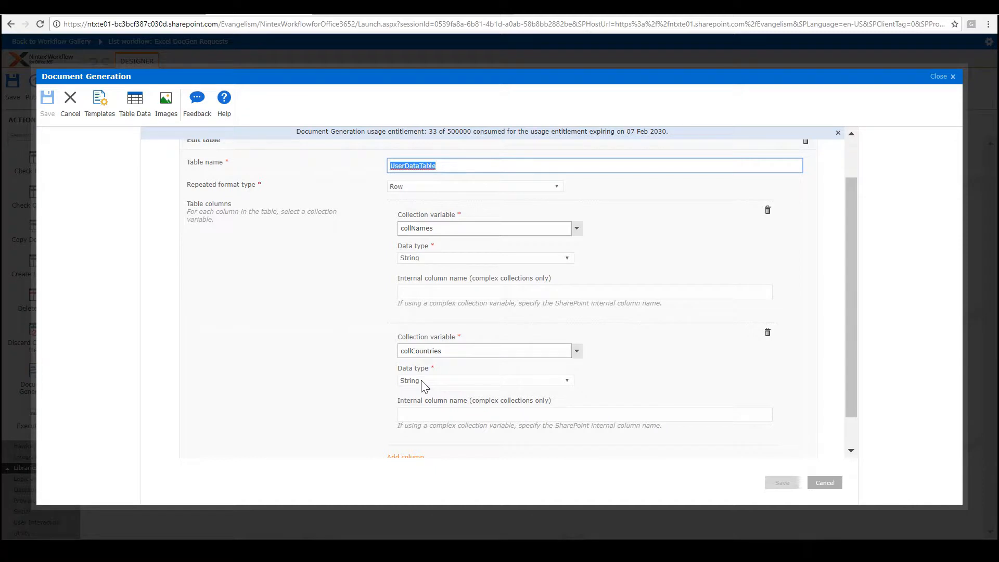
scroll(424, 386, down, 1)
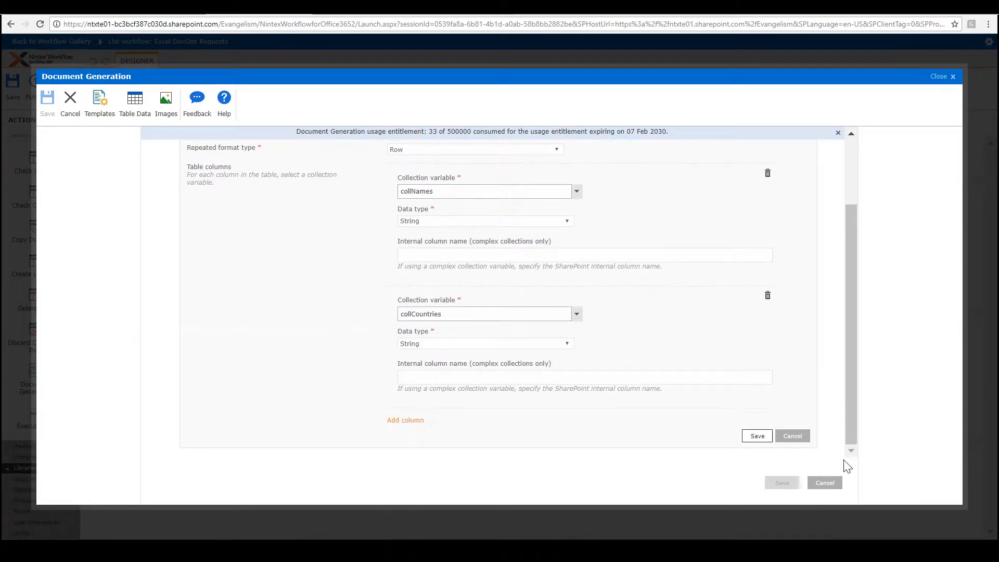
scroll(844, 453, up, 2)
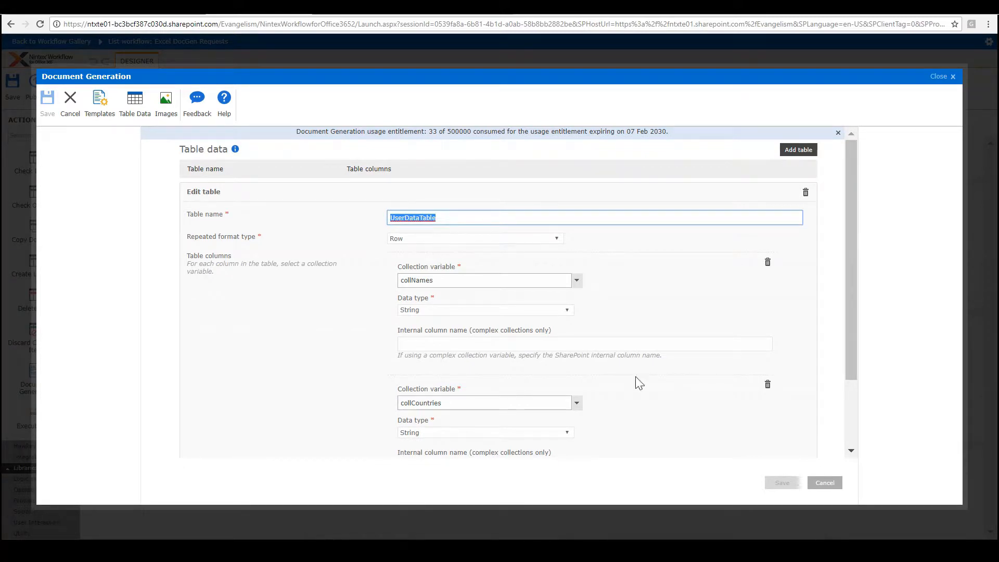
click(827, 483)
Reopen the Document Generation action and open ExcelTemplate.xlsx in Excel for tagging, with editing enabled.
double_click(556, 390)
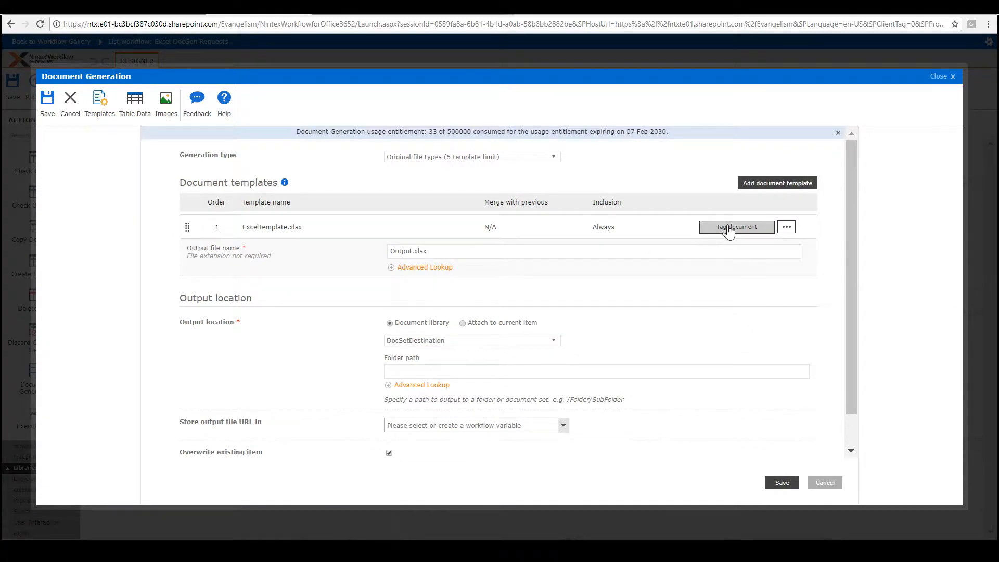
click(729, 232)
click(504, 85)
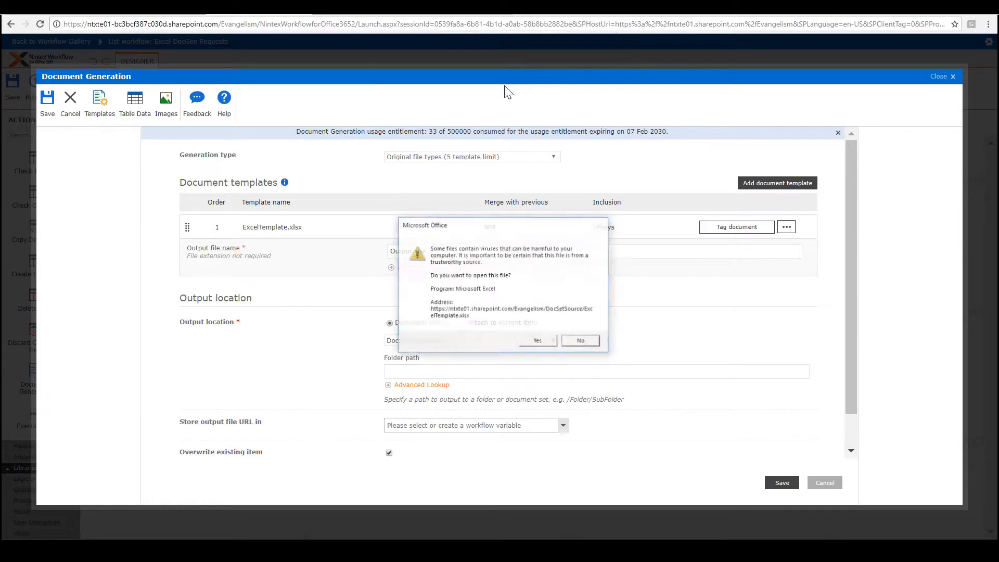
click(532, 342)
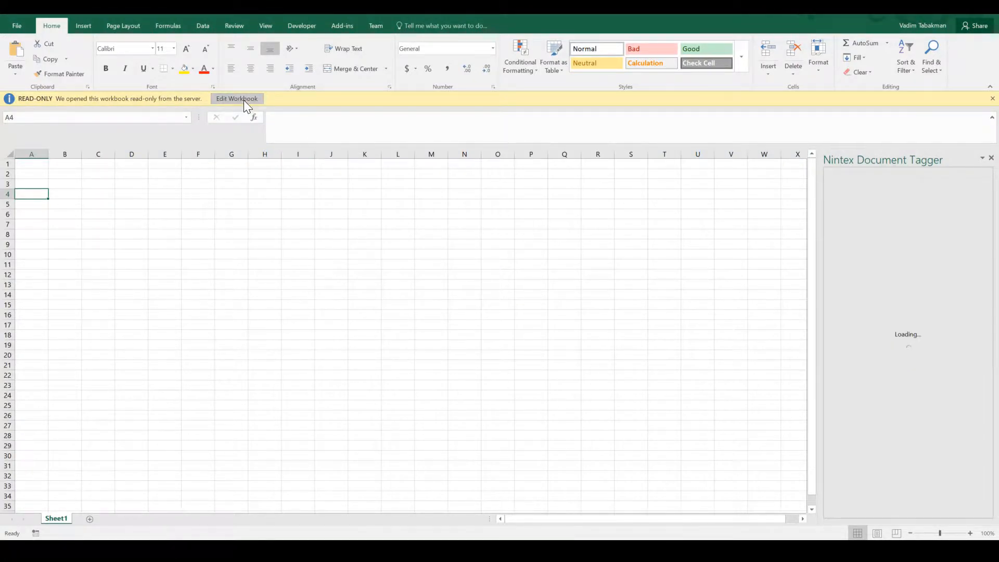
click(245, 100)
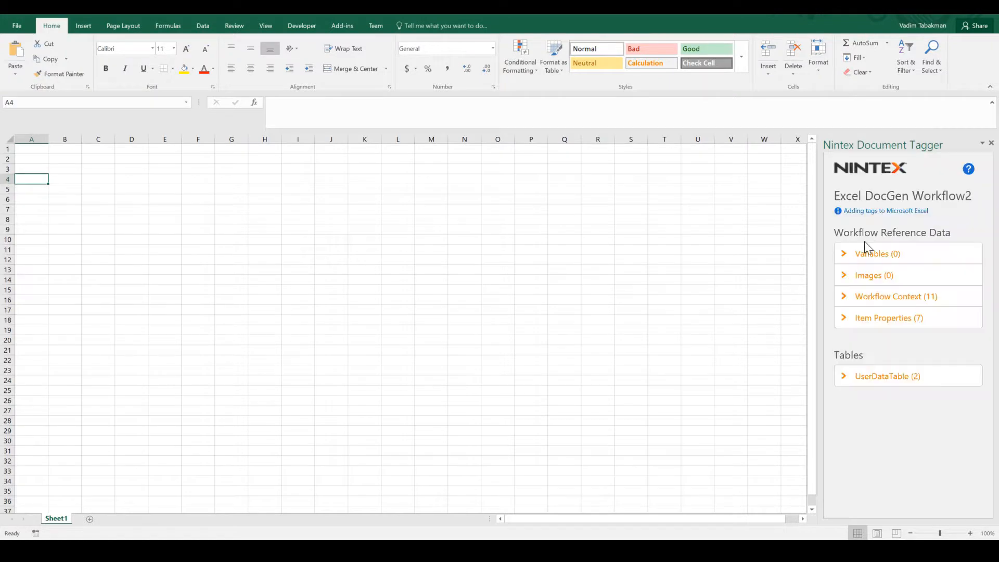
Show the UserDataTable tags in the Nintex Document Tagger and check the names assigned to cells A1, D1 and E1.
click(843, 385)
scroll(898, 430, down, 1)
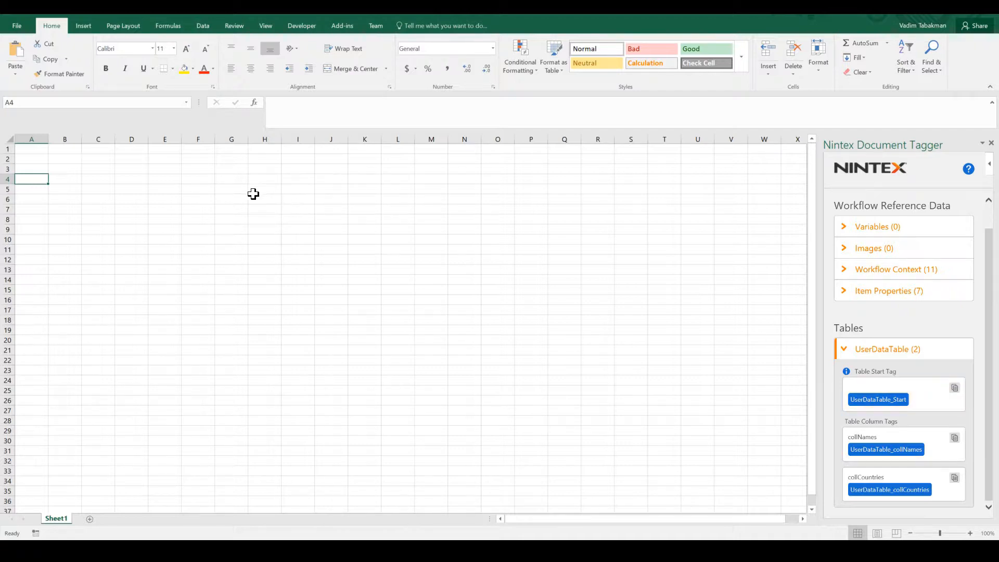
click(26, 150)
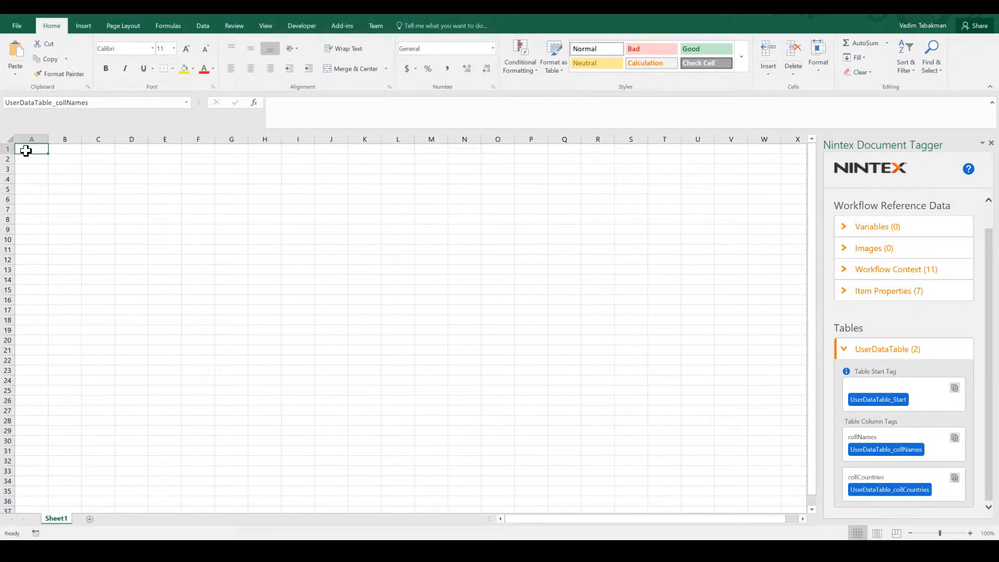
click(130, 151)
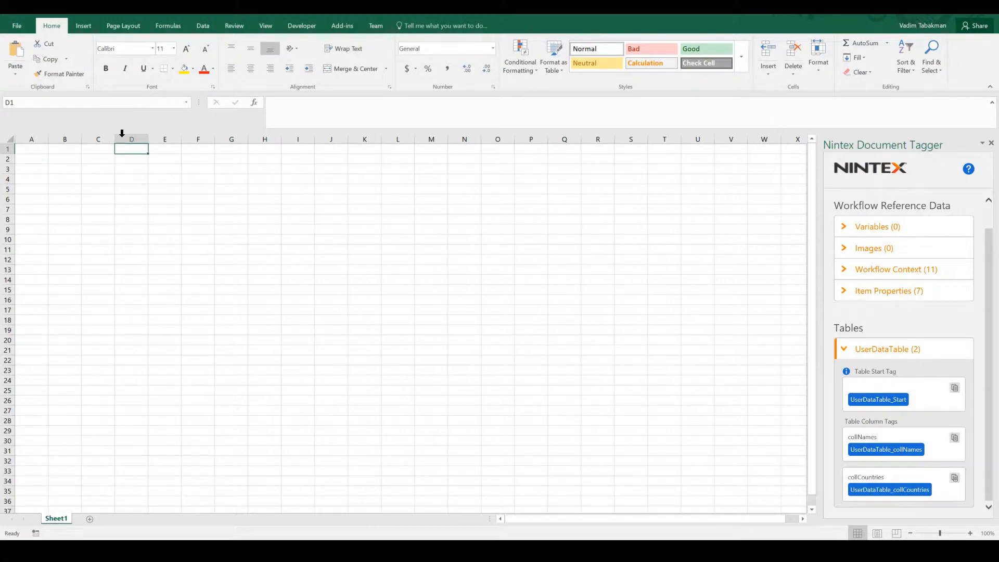
click(156, 152)
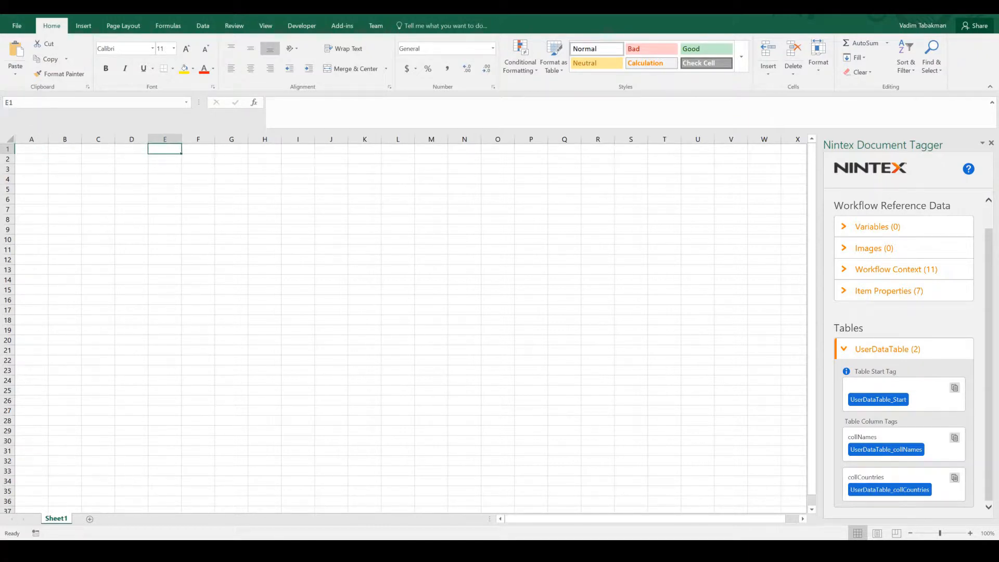
click(37, 151)
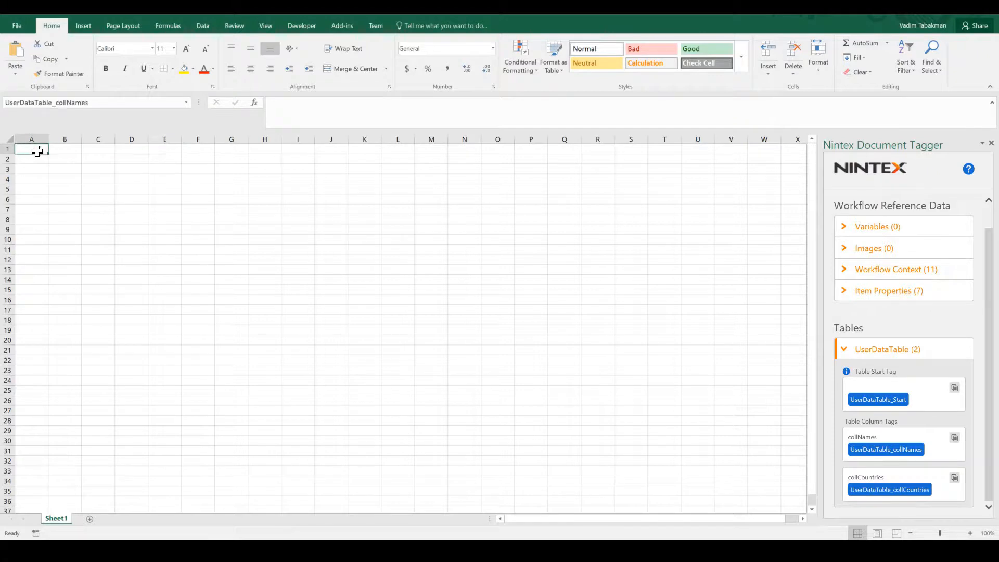
Copy the UserDataTable_collNames tag with clipboard access allowed, and select cell A1's name for editing.
click(878, 446)
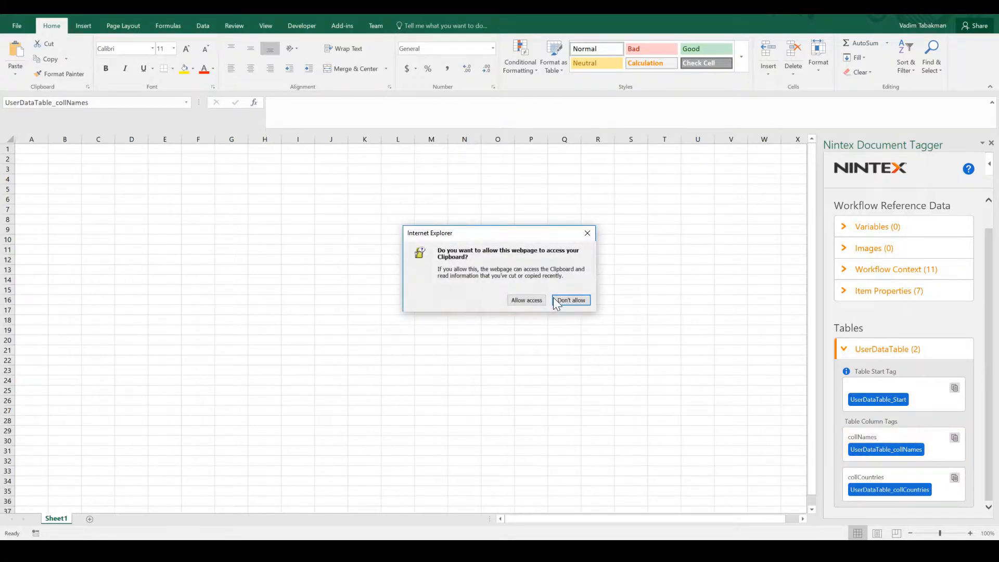
click(532, 302)
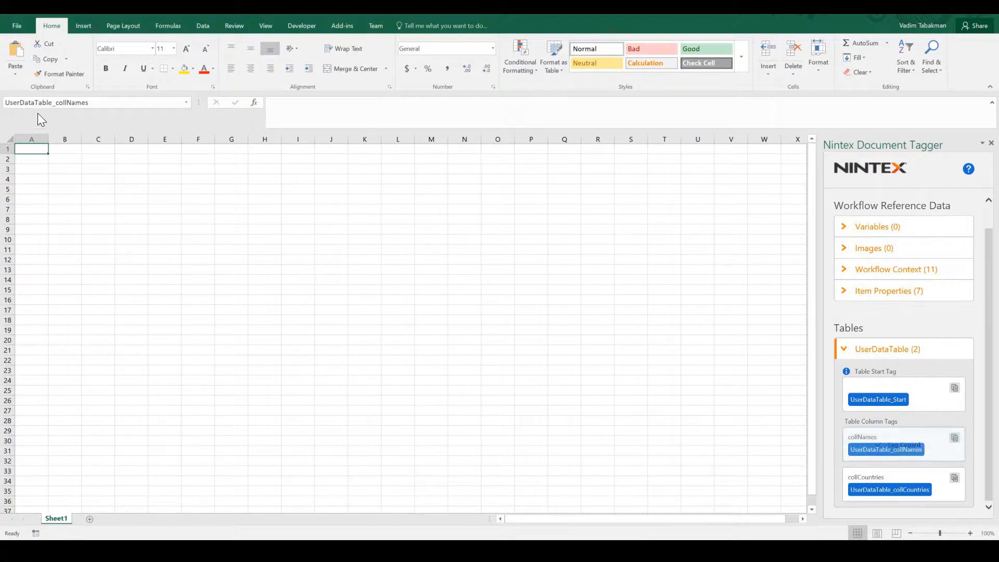
click(65, 103)
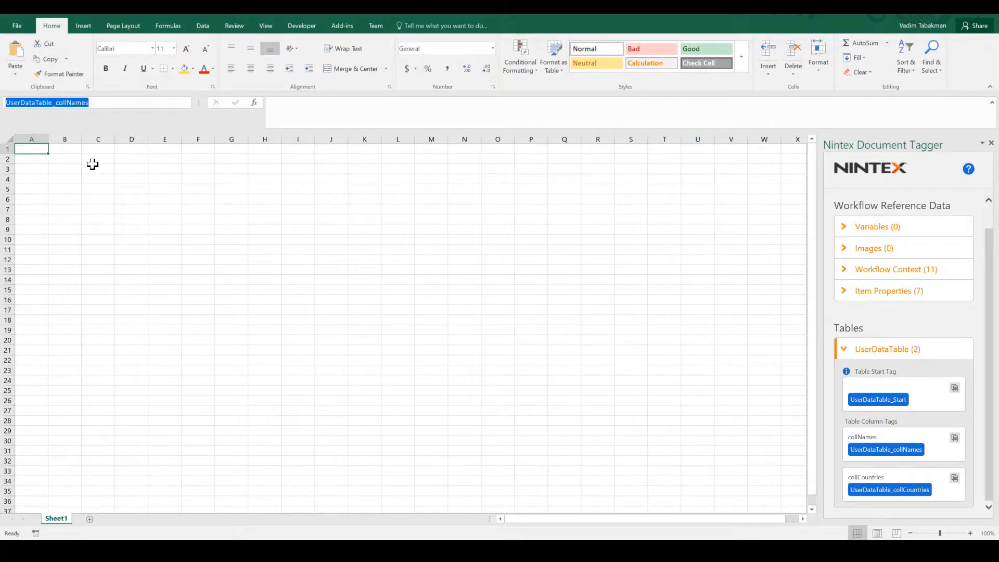
Check cell B1's name, copy the UserDataTable_Start tag, and select the name of range A1:B1 for editing.
click(65, 150)
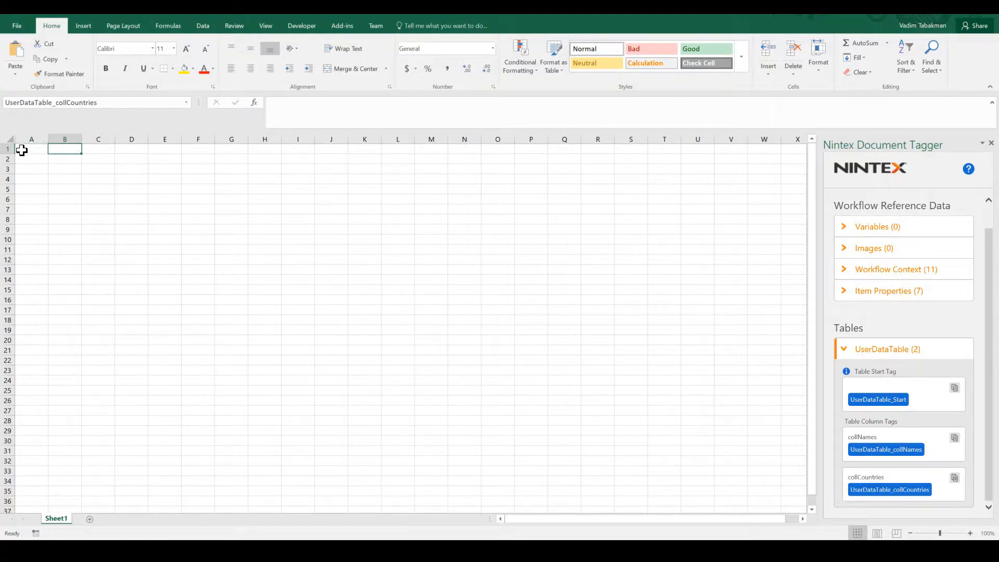
drag(21, 151, 73, 148)
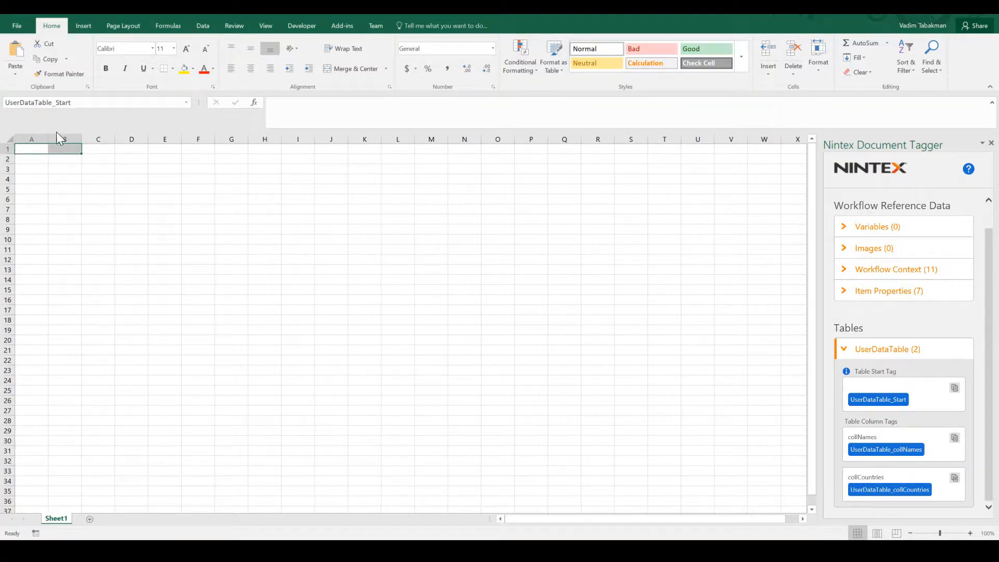
click(920, 400)
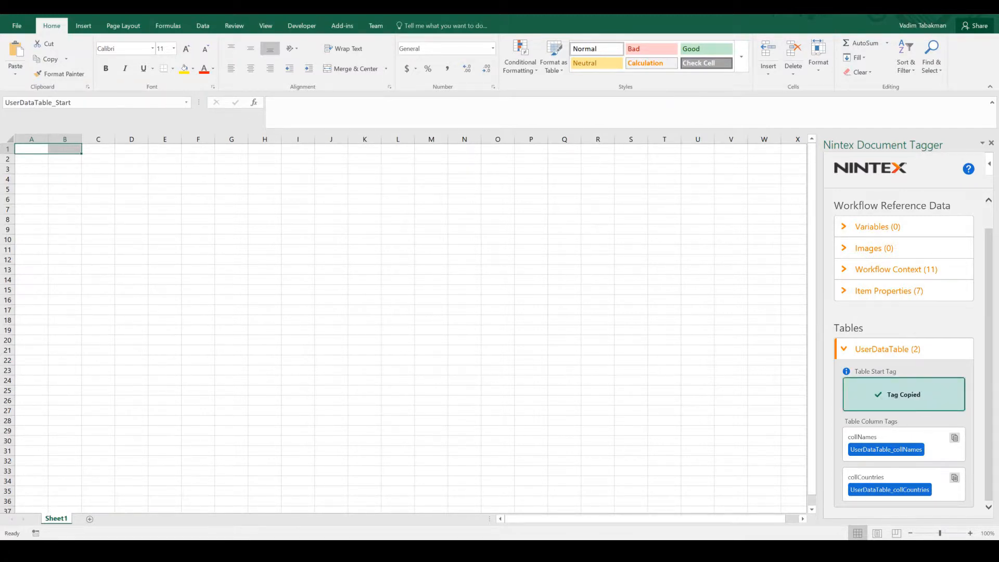
click(36, 103)
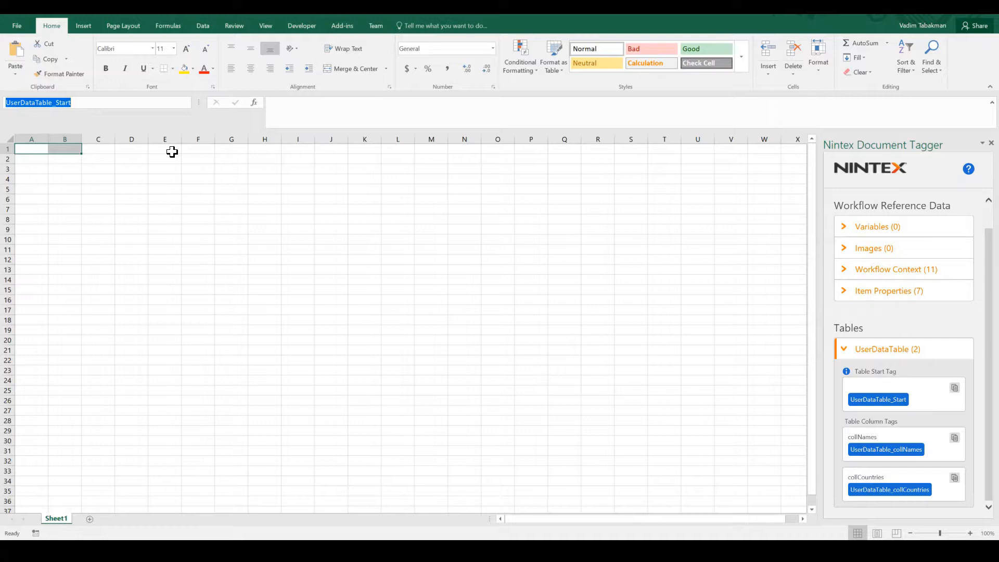
Close the Excel template and review the Document Generation output file name and location settings without saving.
drag(172, 151, 23, 149)
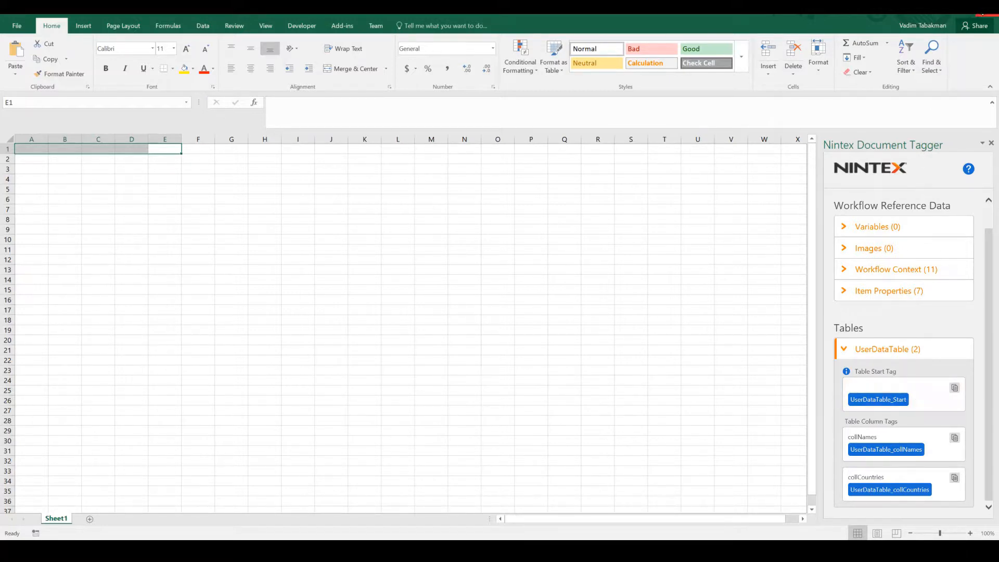
click(986, 14)
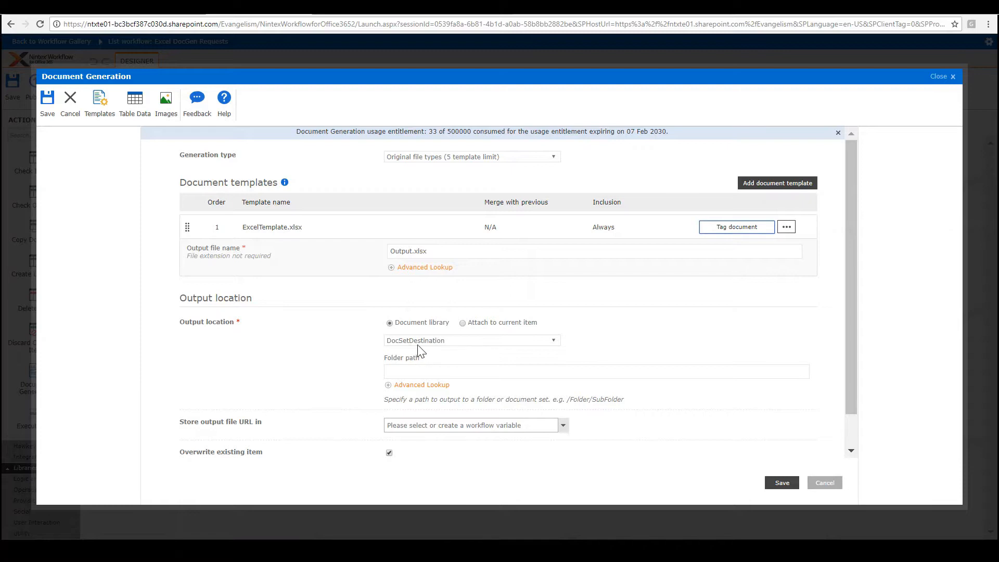
scroll(666, 413, down, 1)
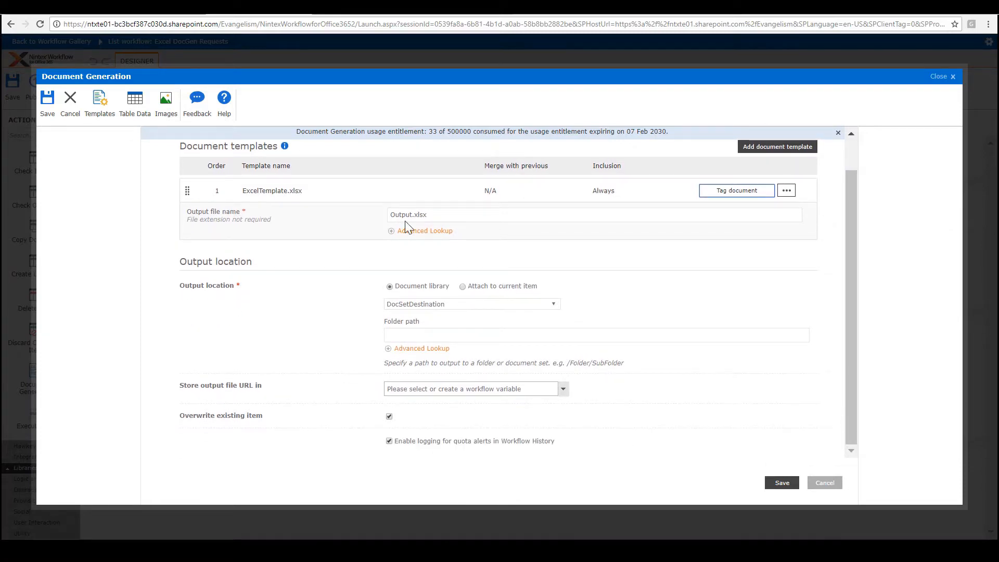
click(814, 485)
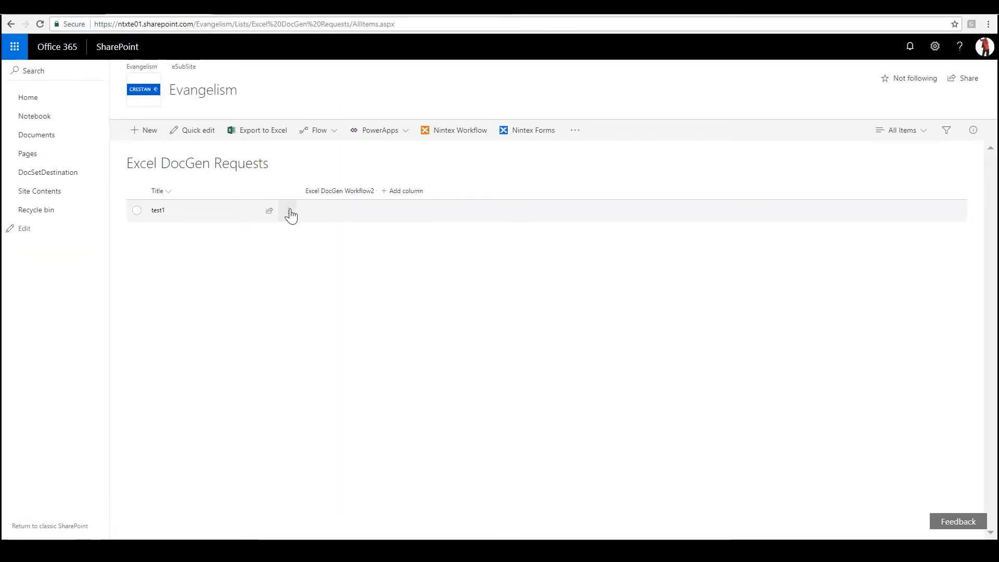
Start Excel DocGen Workflow2 on the test1 item in the Excel DocGen Requests list.
click(290, 210)
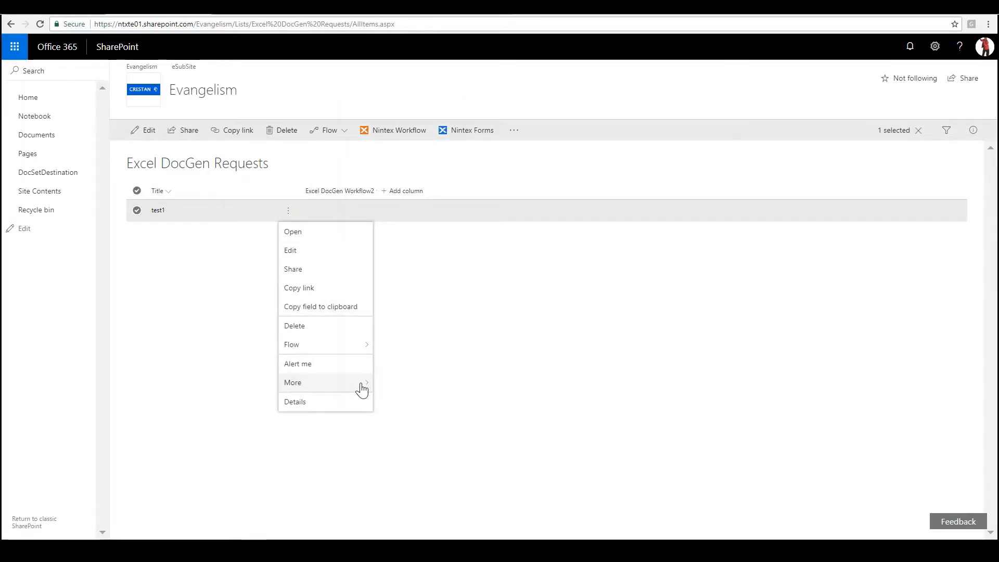
click(379, 387)
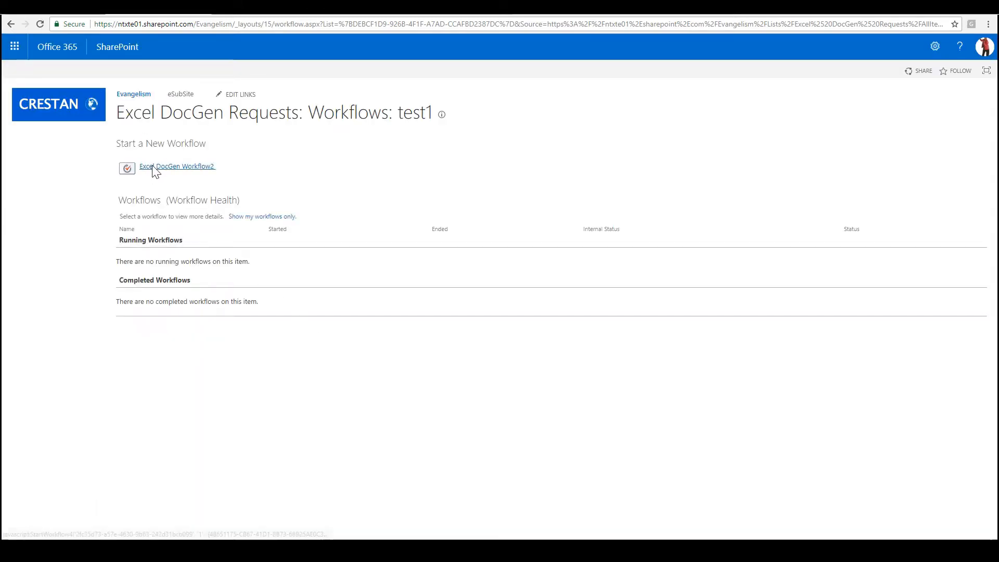
click(152, 166)
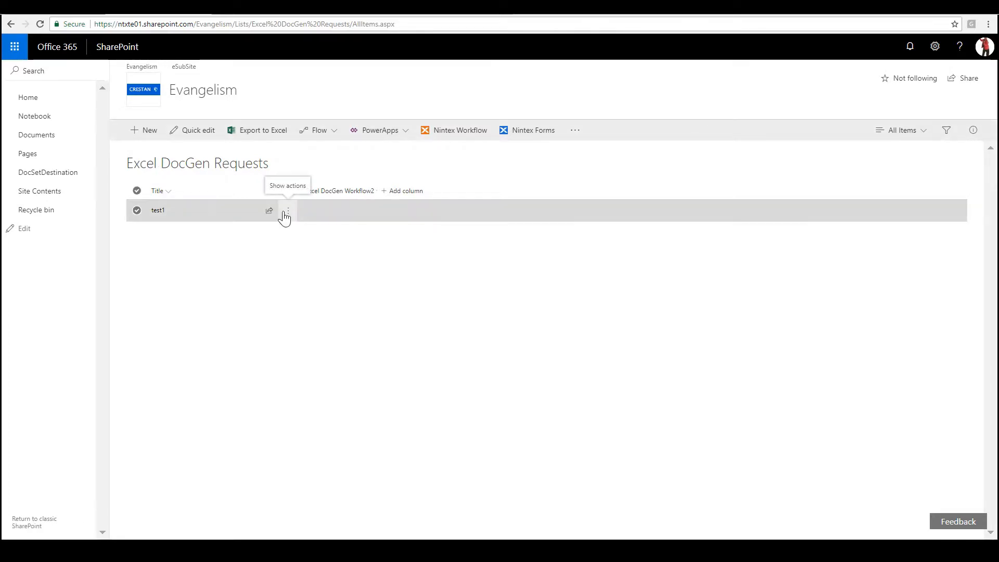
Open the test1 item's workflows page to check the status of the workflow run.
click(286, 212)
mouse_move(335, 385)
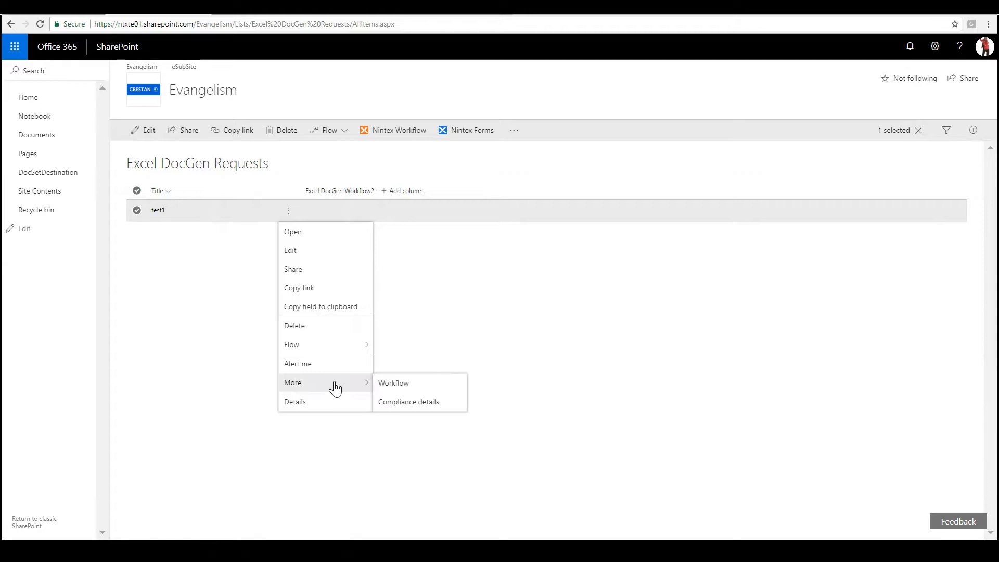
click(402, 385)
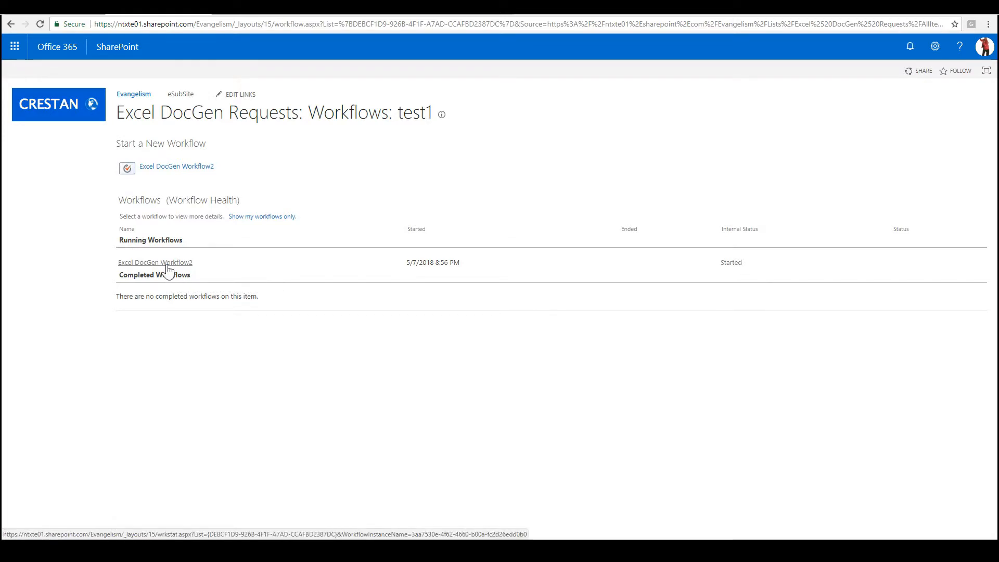
Open the status details of the running Excel DocGen Workflow2 instance, and return to the Nintex workflow designer.
click(167, 265)
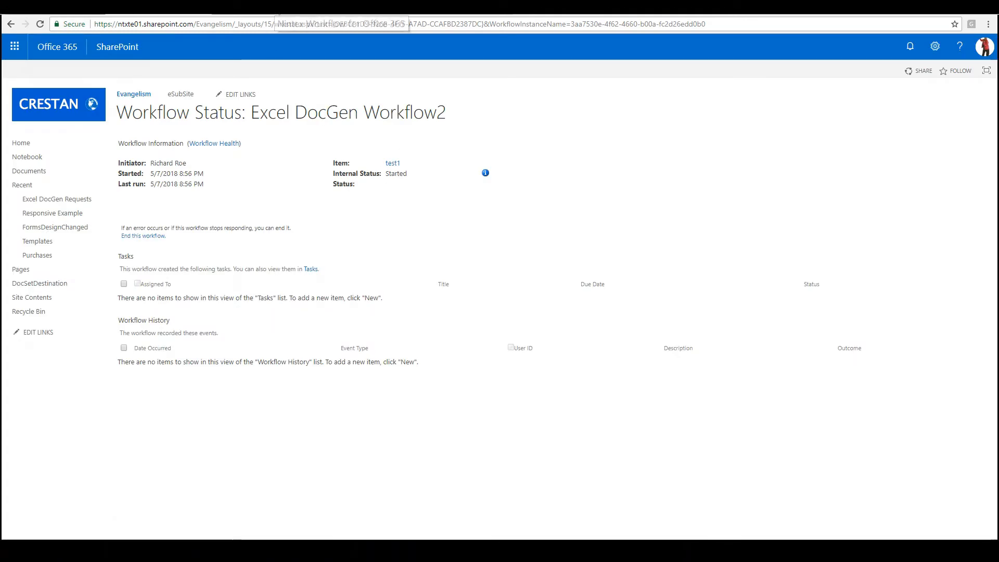
click(268, 14)
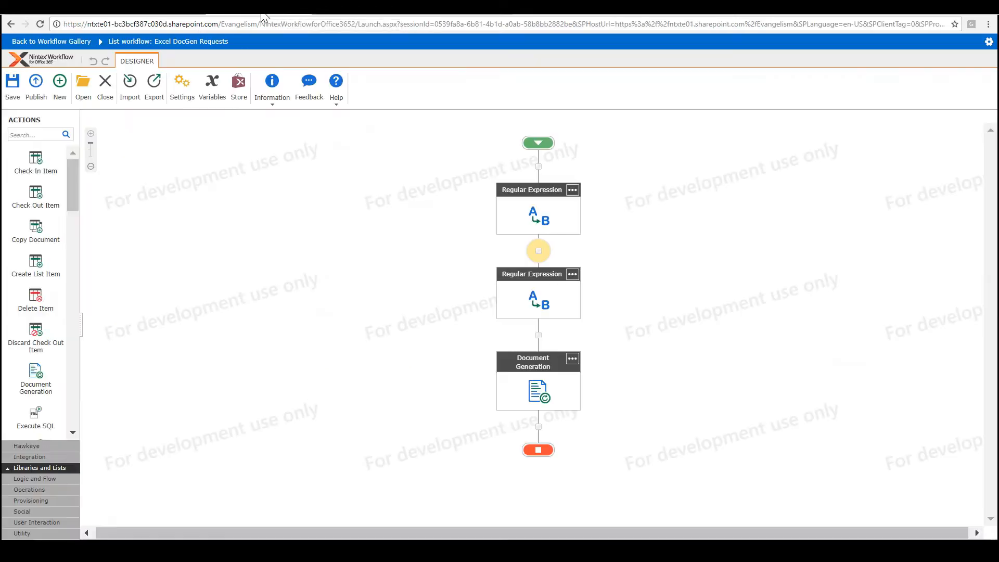
double_click(543, 399)
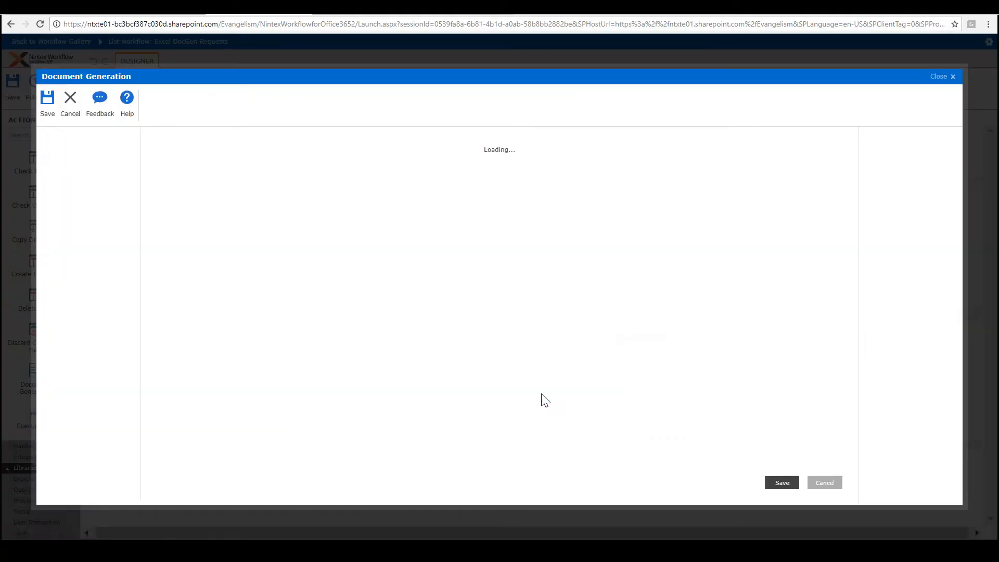
click(735, 231)
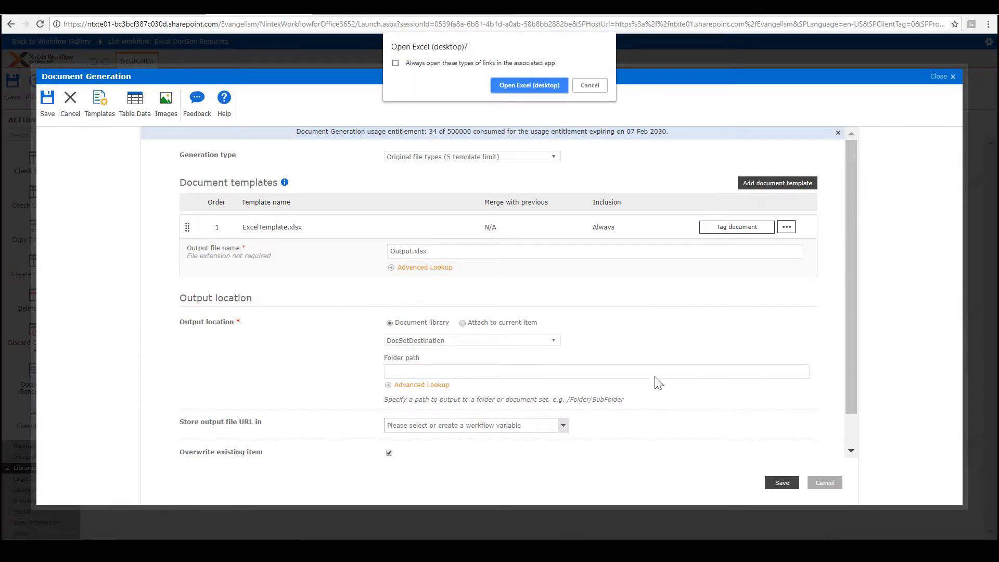
click(589, 85)
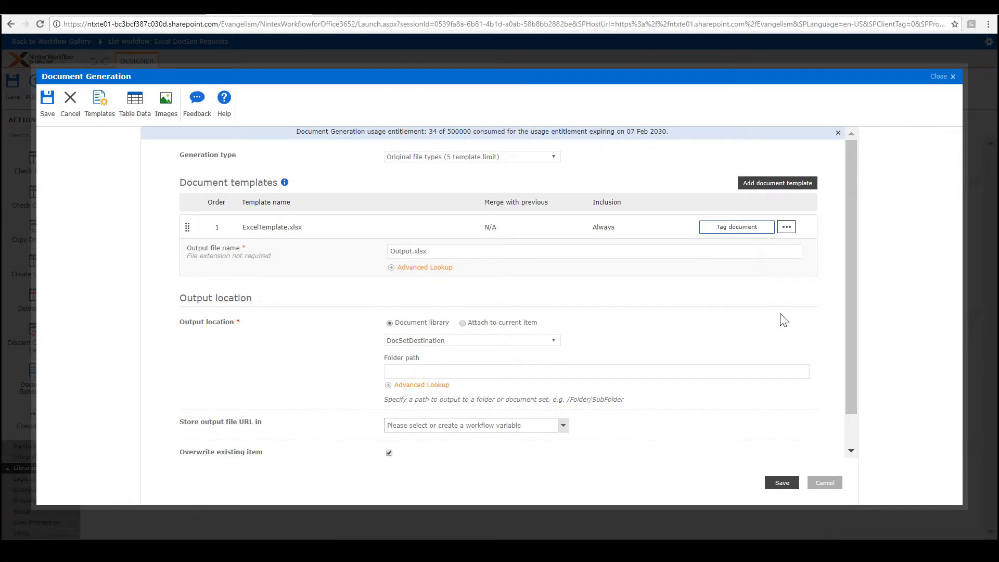
click(825, 483)
Add a Text workflow variable named textAge and save the variables.
click(213, 91)
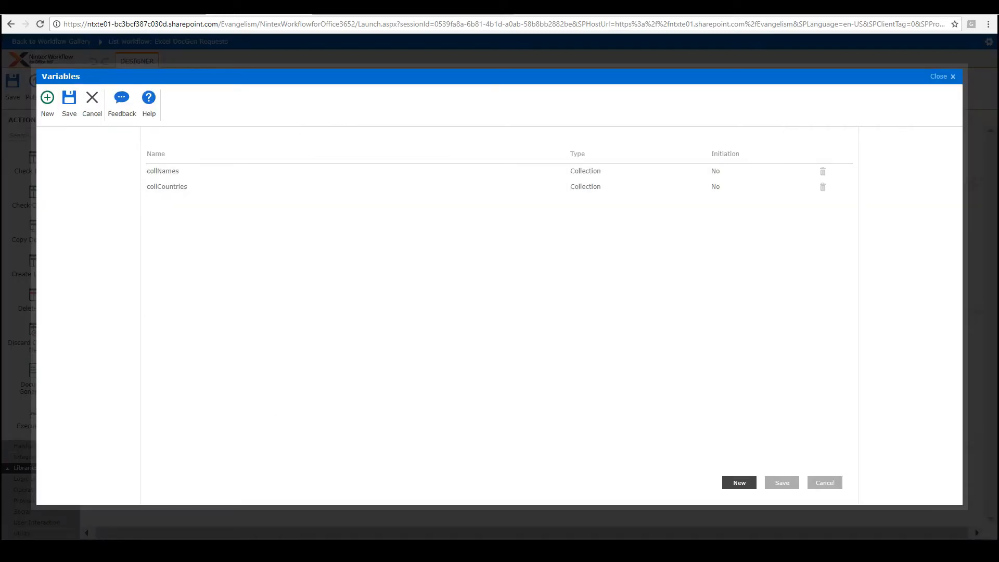
click(47, 99)
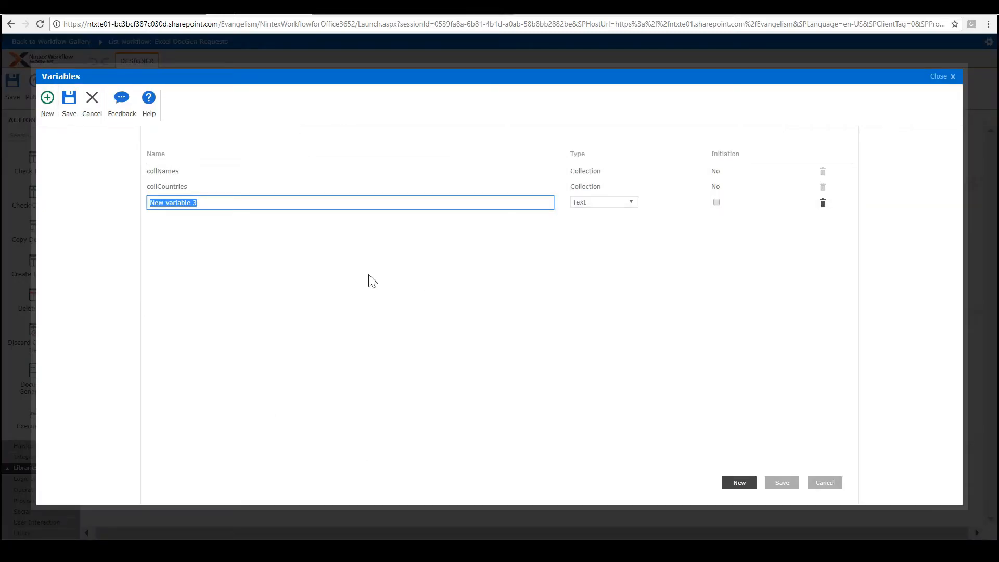
text(textAge)
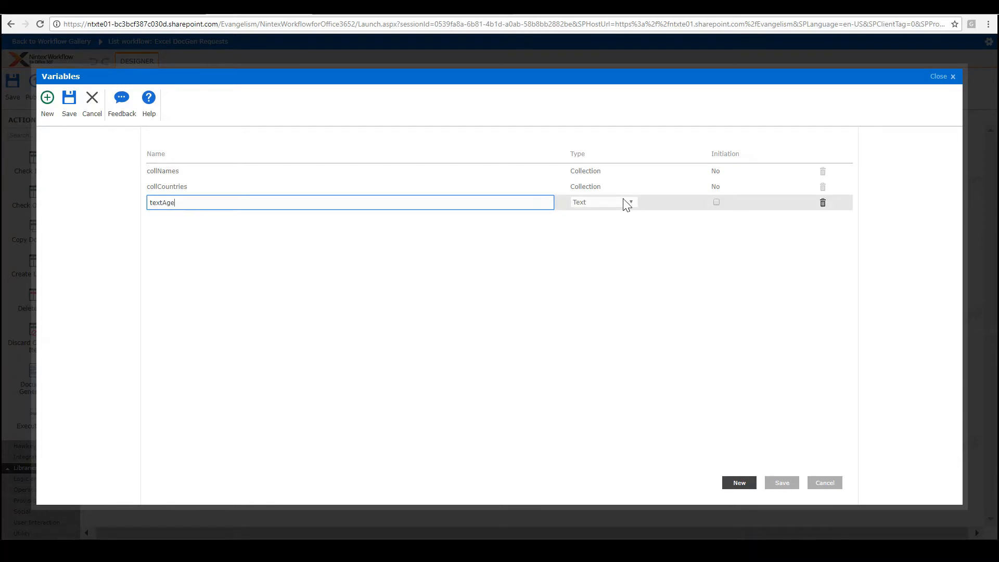
click(780, 484)
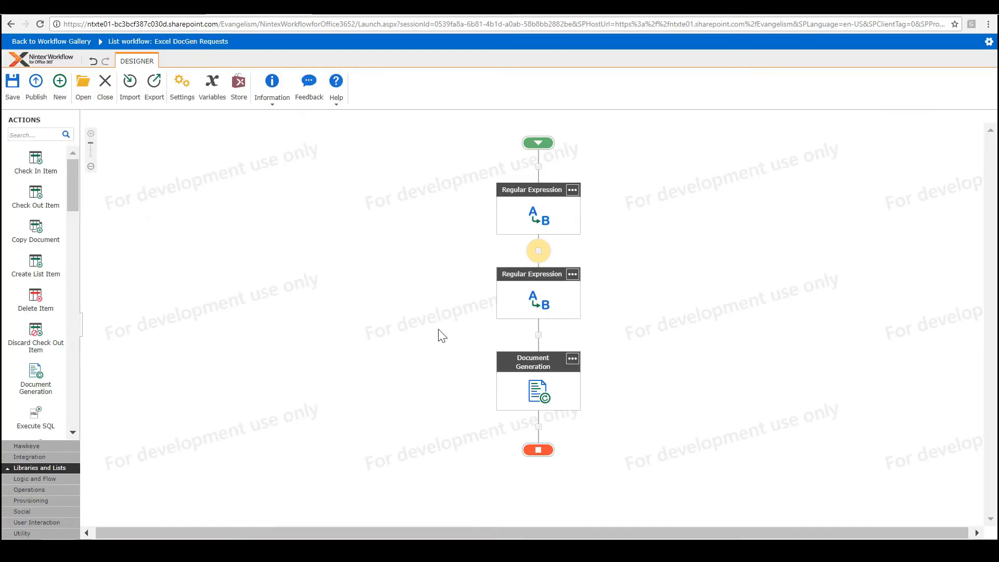
Open ExcelTemplate.xlsx from the Document Generation action for tagging in desktop Excel, and enable editing of the workbook.
double_click(546, 393)
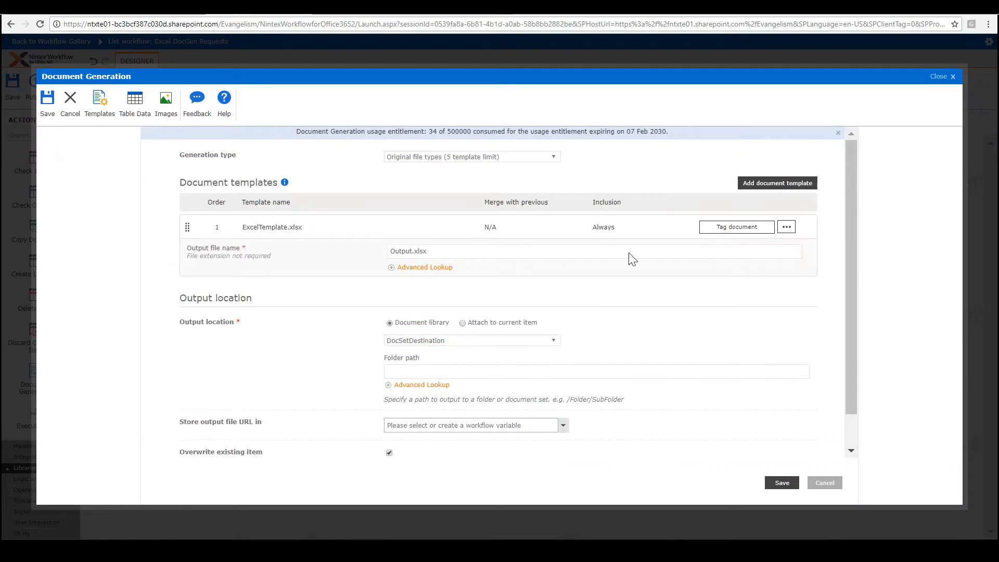
click(712, 232)
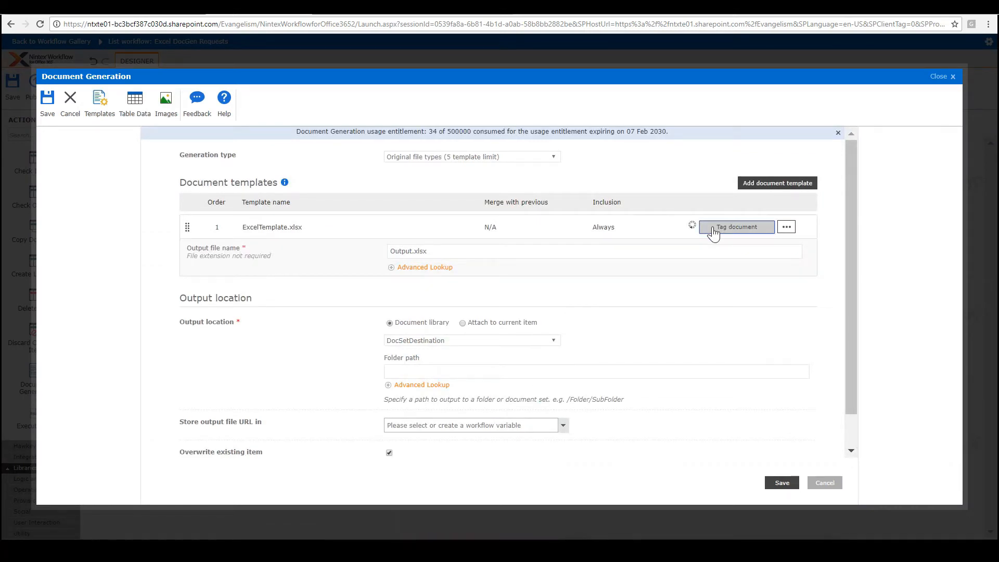
click(539, 83)
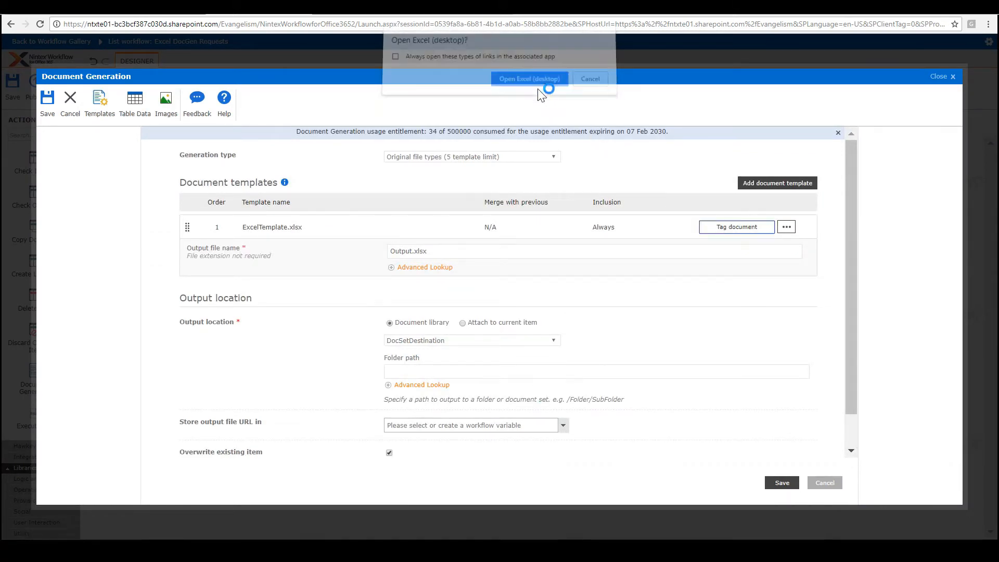
click(538, 342)
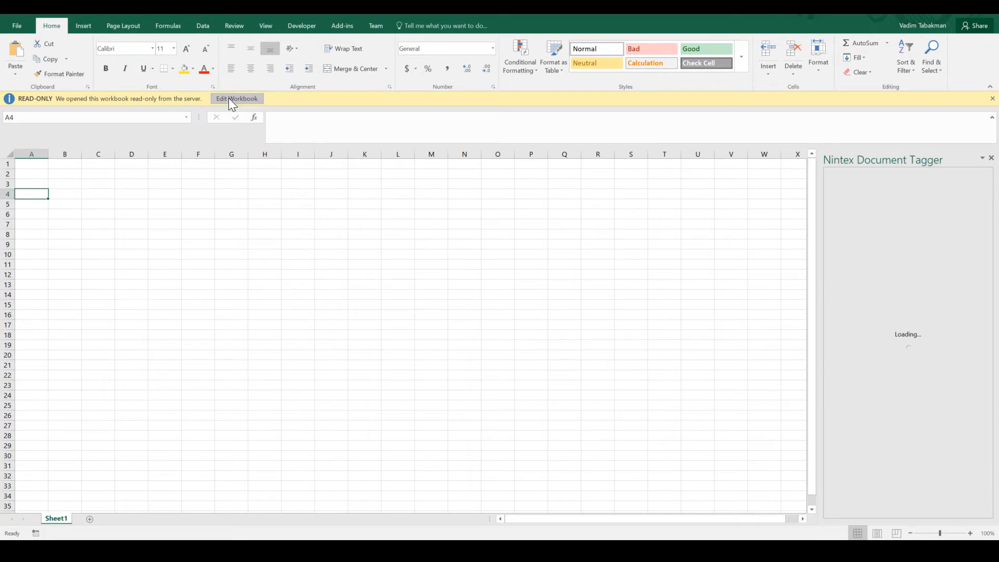
click(230, 100)
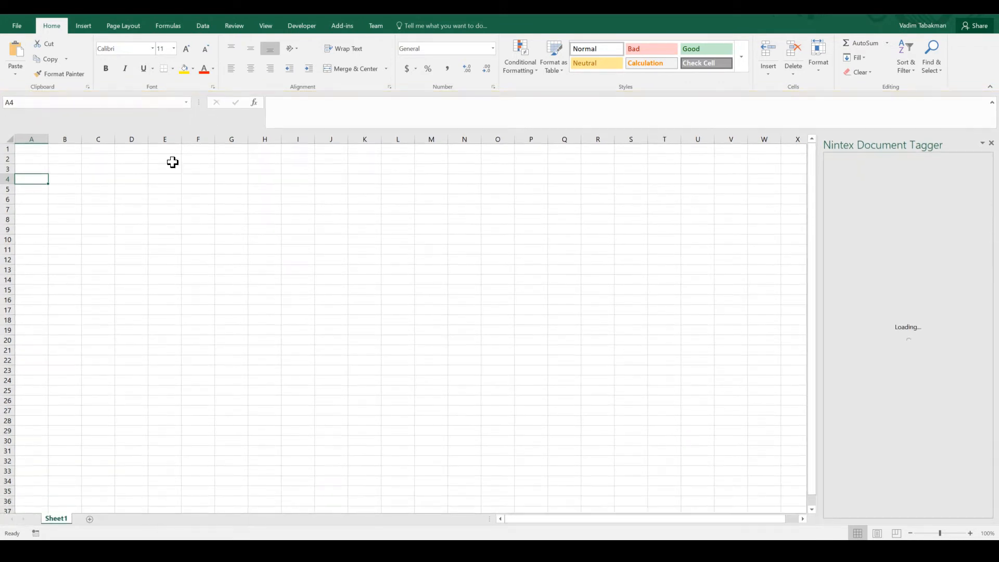
Insert the Variable_textAge tag in cell F1 with column F widened, and close the template and the Document Generation settings without saving.
click(198, 149)
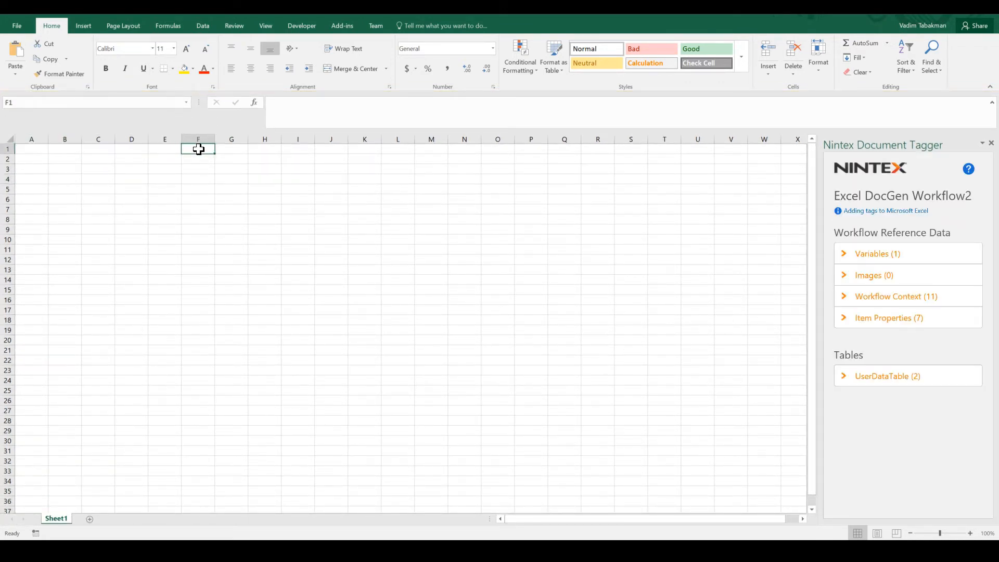
click(843, 260)
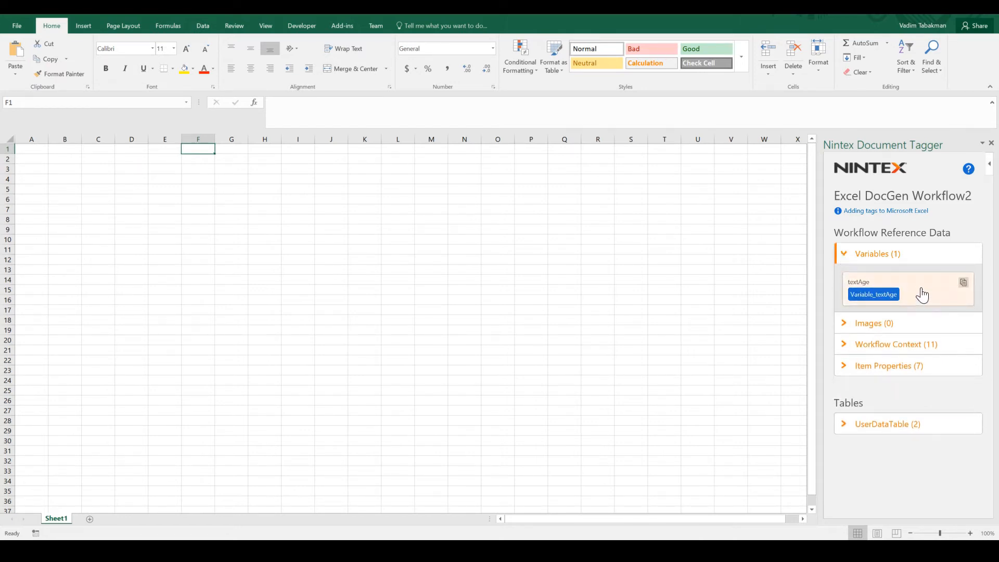
click(922, 295)
click(521, 300)
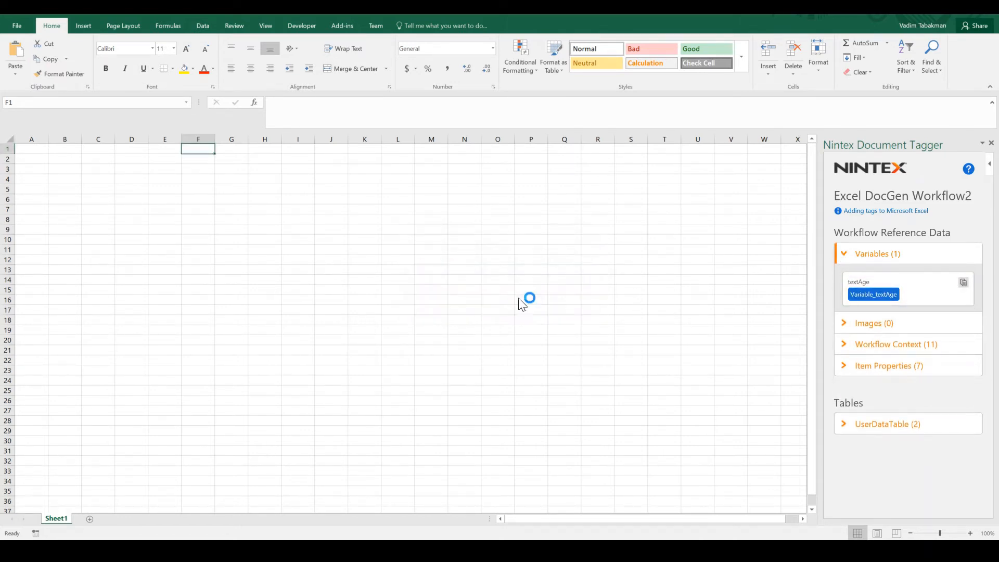
drag(214, 139, 266, 139)
key(ctrl+v)
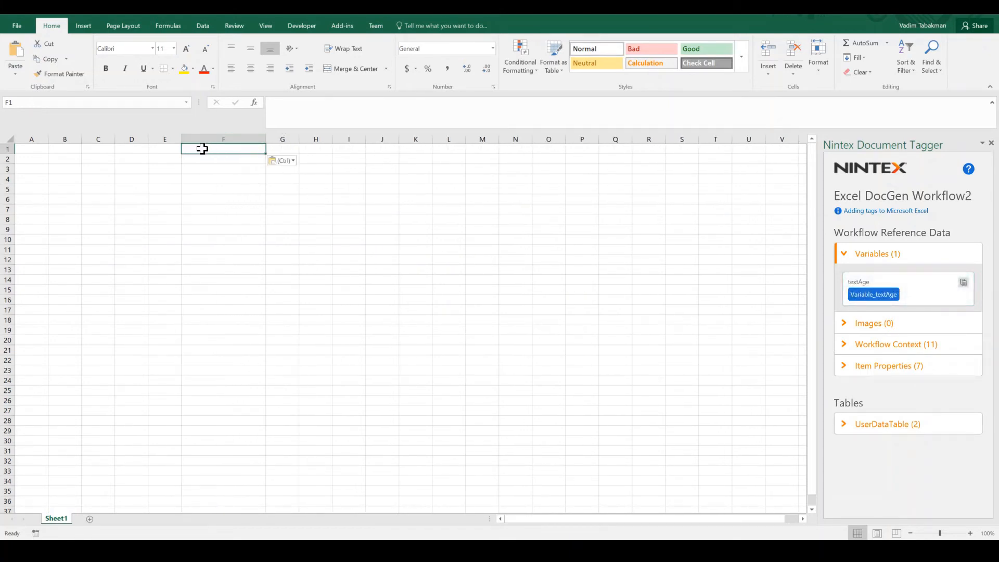
key(Return)
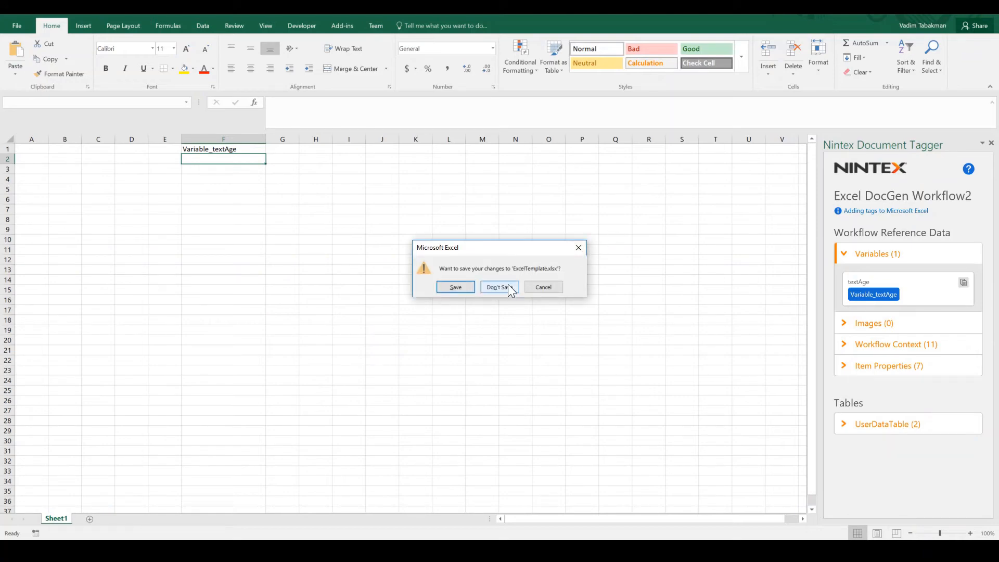
click(508, 286)
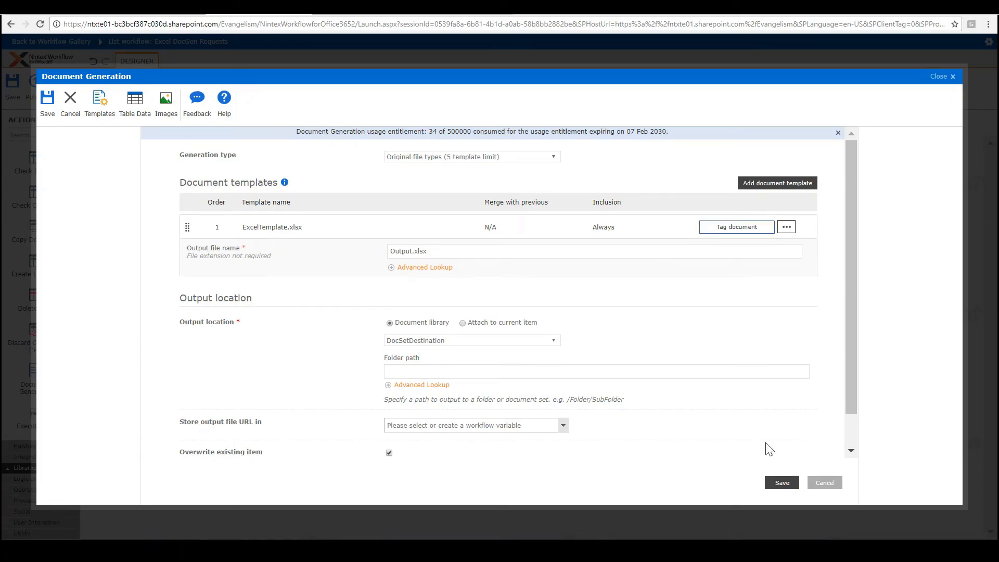
click(820, 484)
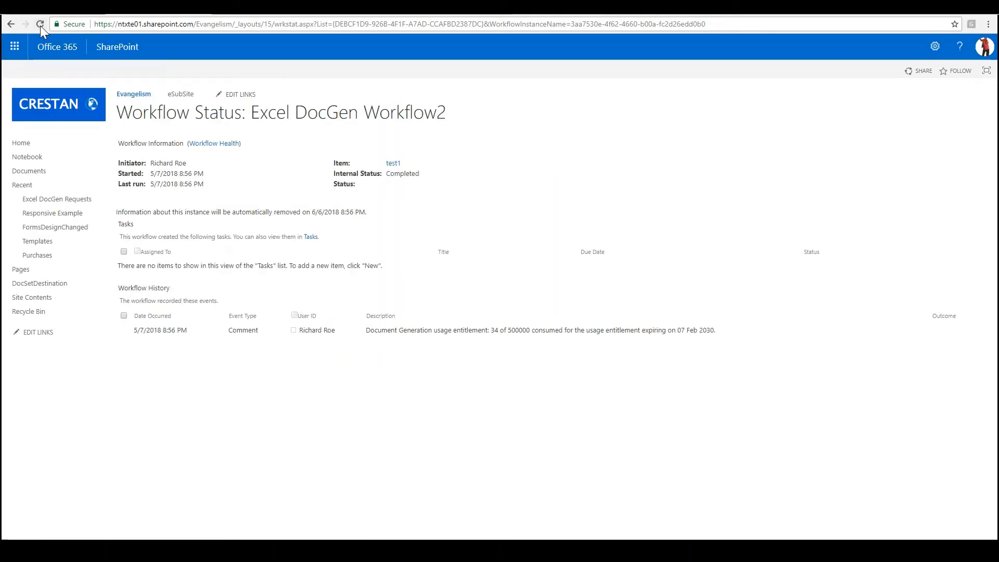
Refresh the workflow status page and the DocSetDestination library to check for the generated document.
click(40, 26)
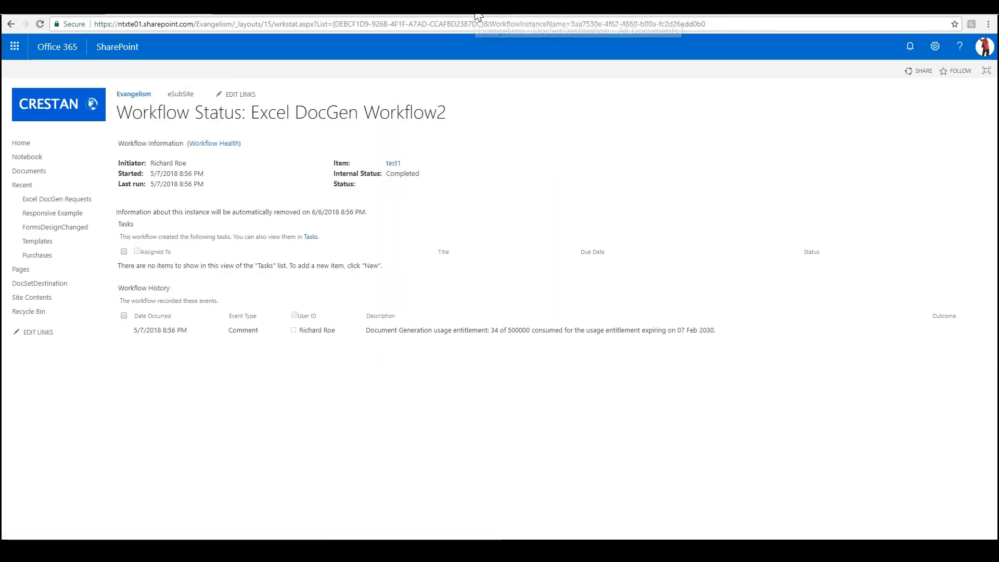
click(475, 9)
click(40, 24)
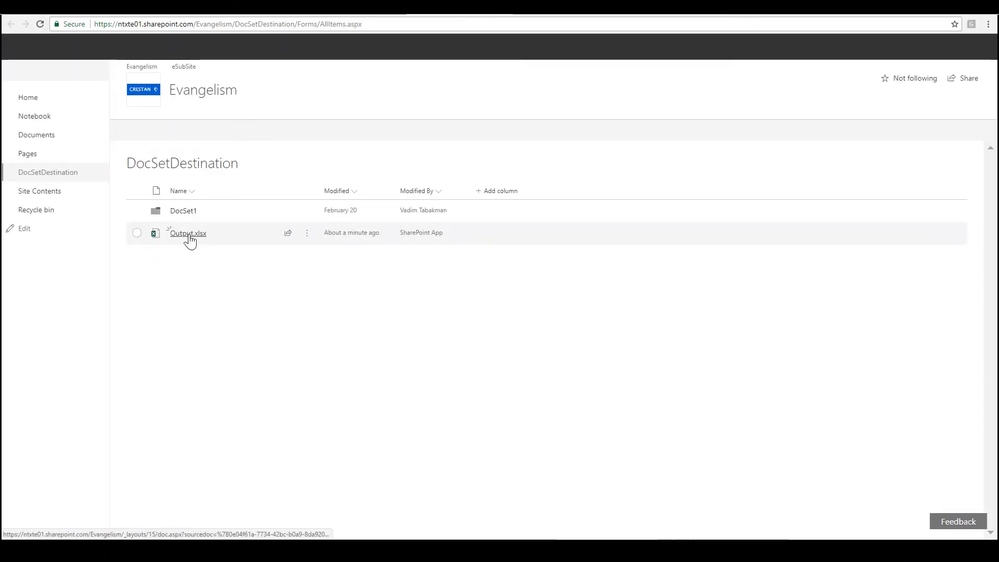
Open Output.xlsx from the DocSetDestination library and check the generated names and countries in cells A1:B2.
click(189, 235)
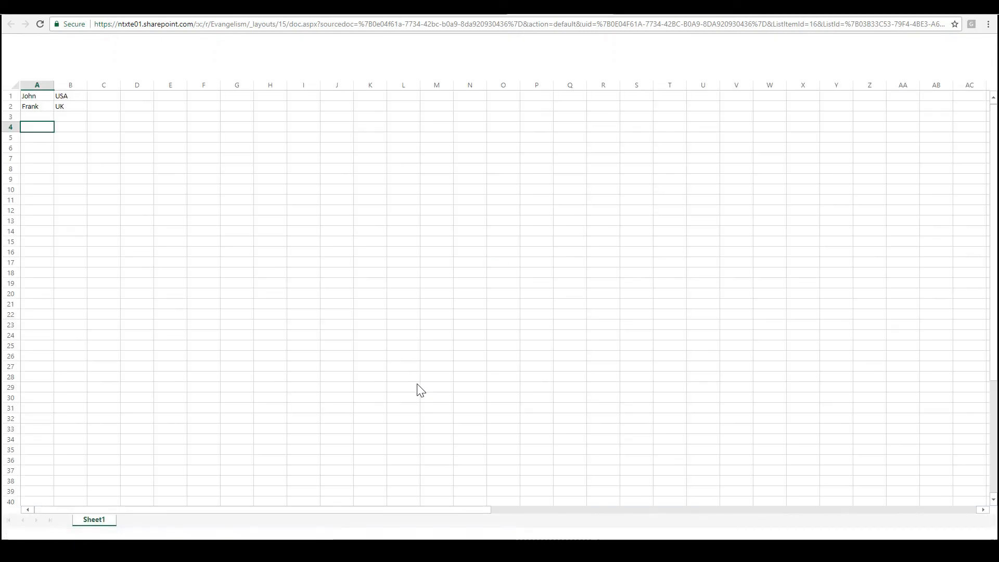
click(36, 97)
click(32, 107)
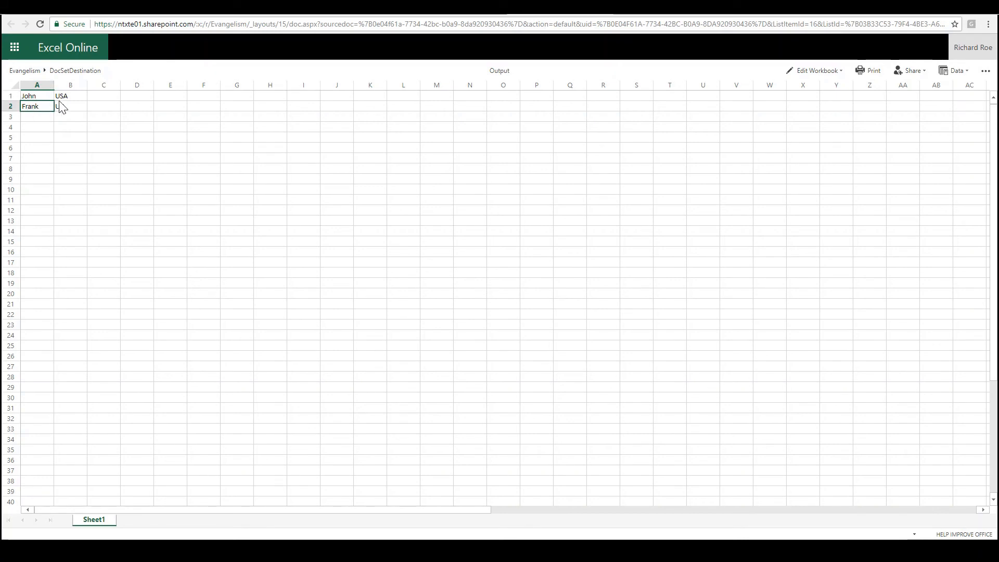
click(65, 99)
click(65, 109)
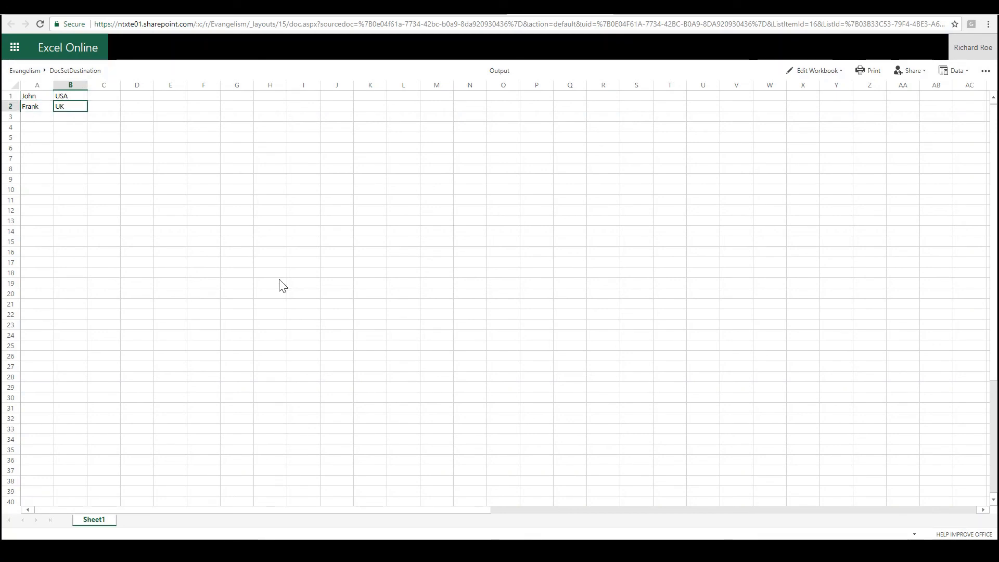